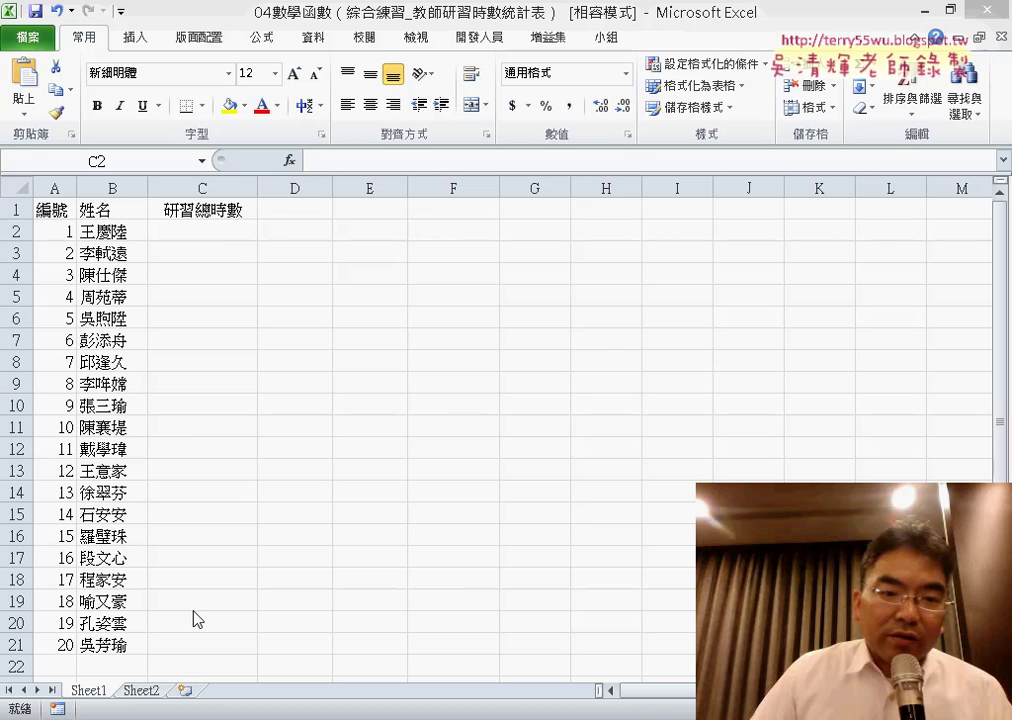
Review the teacher names and hours columns in Sheet2's activity list, then return to Sheet1.
left_click(219, 233)
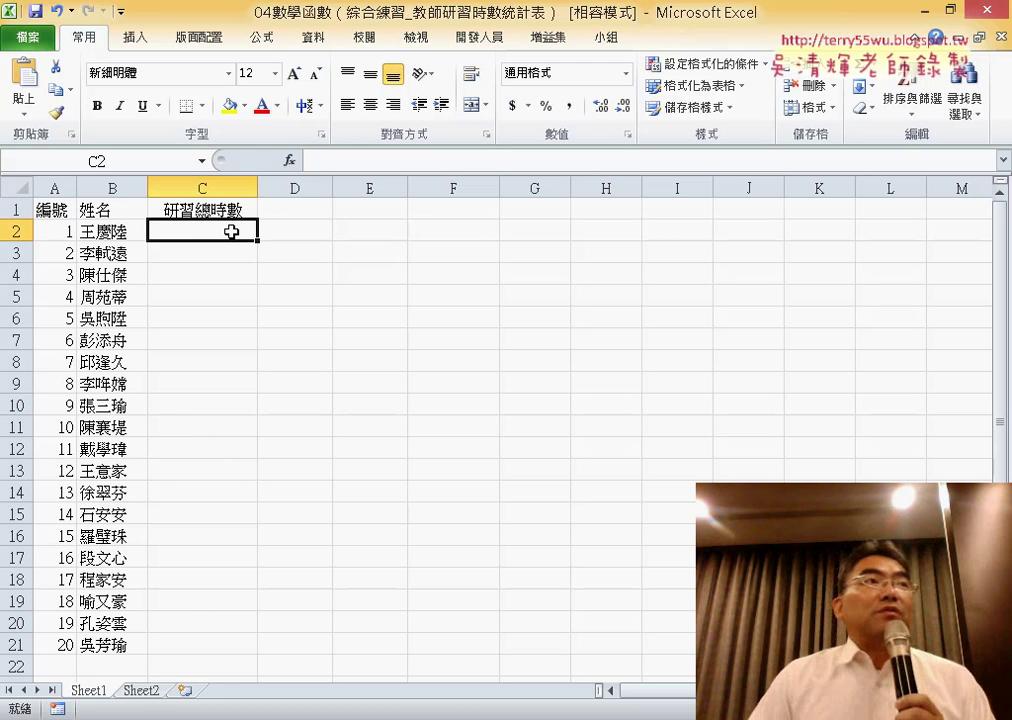
left_click(141, 691)
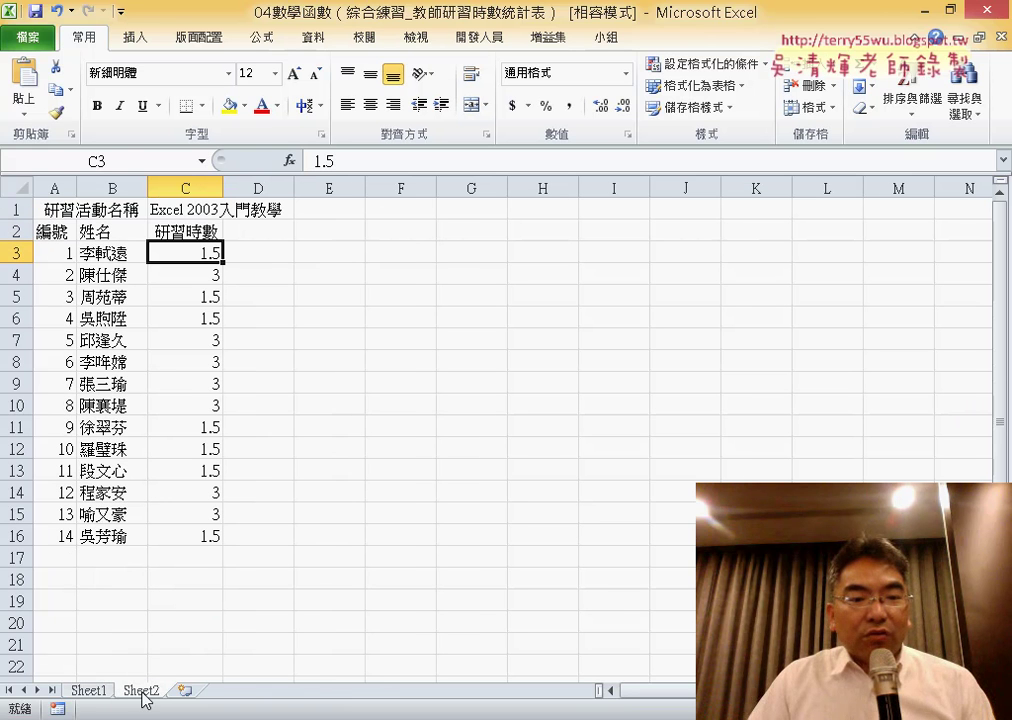
left_click_drag(105, 247, 103, 536)
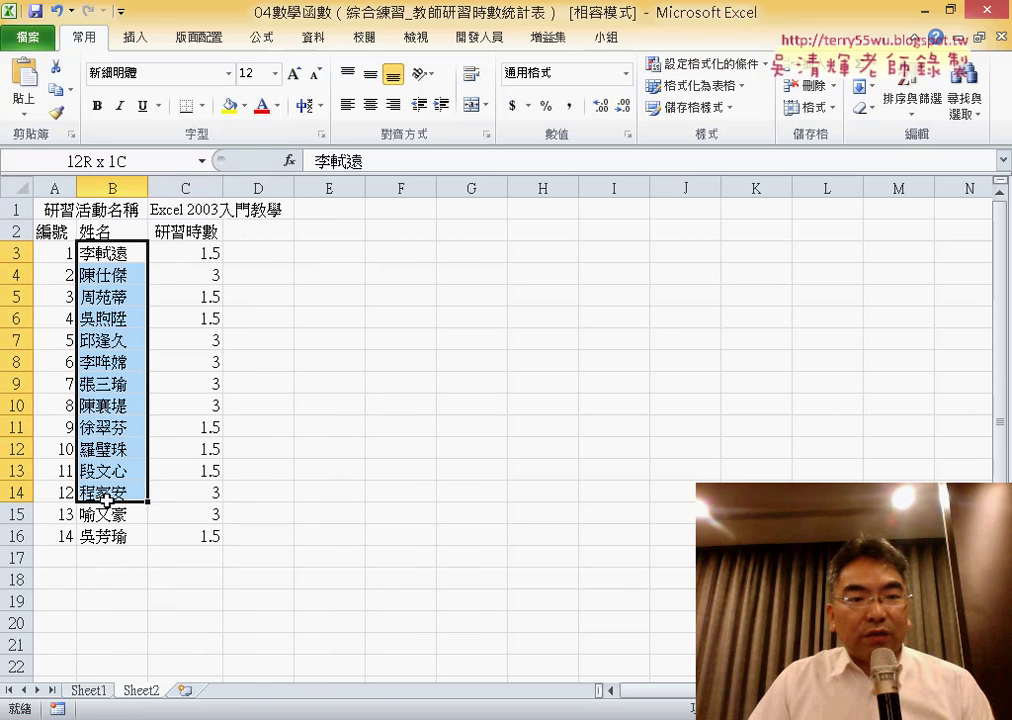
left_click_drag(191, 255, 200, 536)
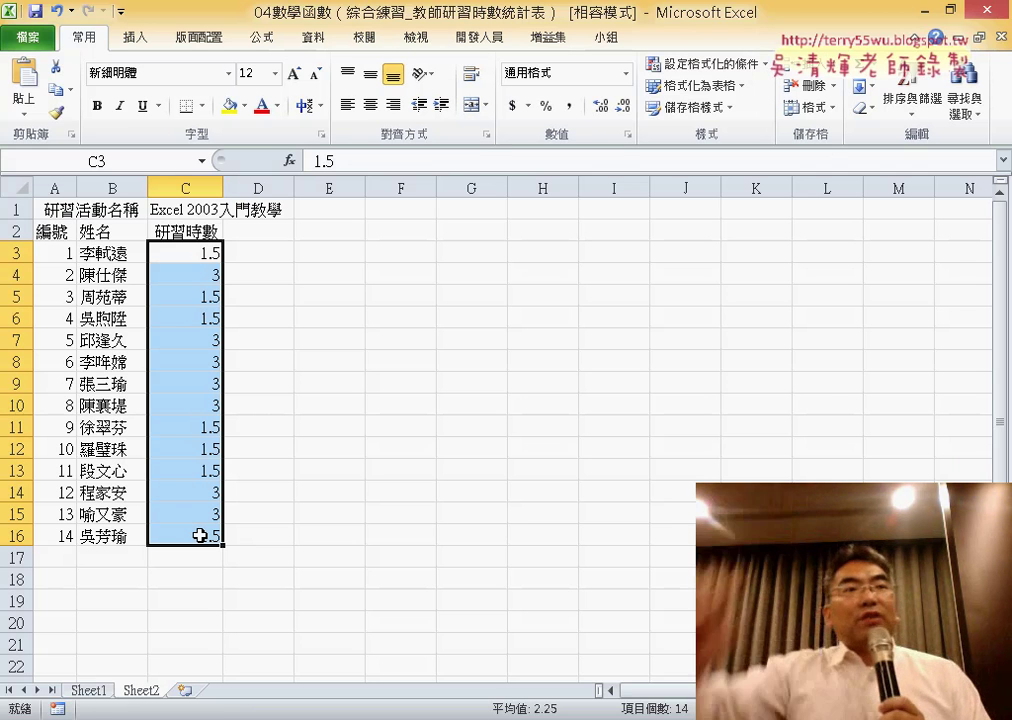
left_click_drag(100, 253, 99, 536)
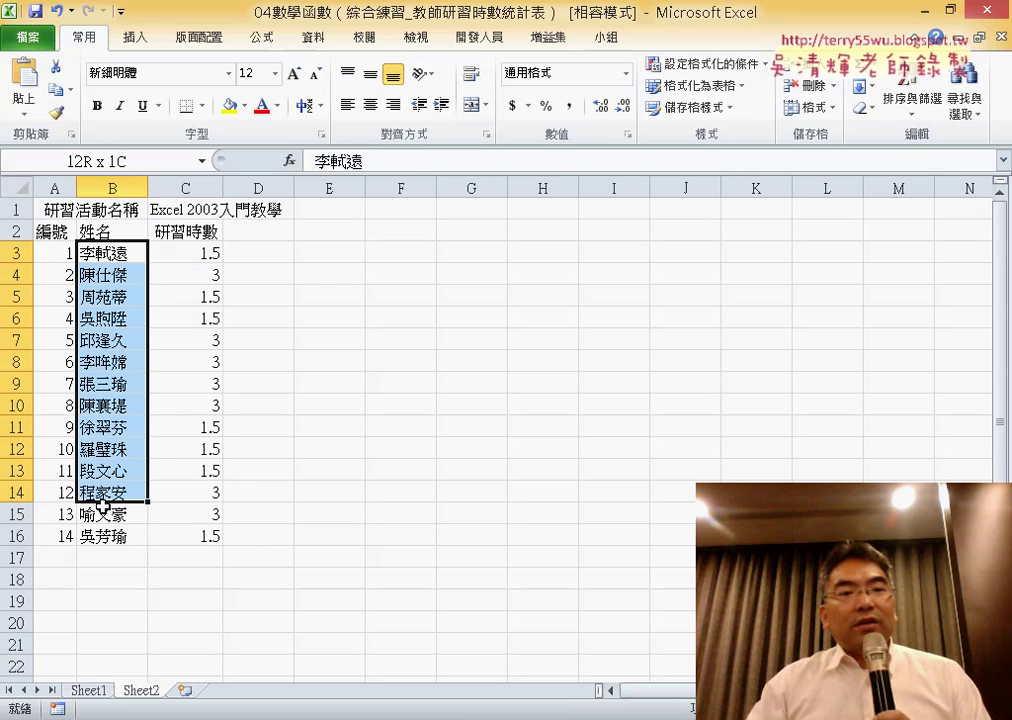
left_click_drag(200, 256, 208, 533)
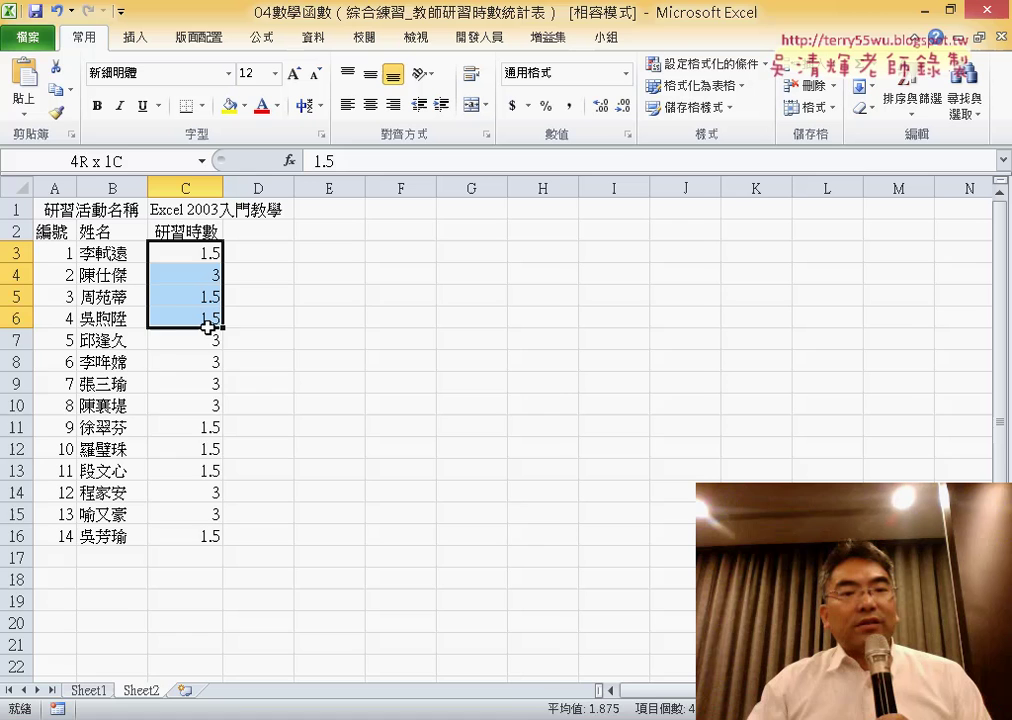
left_click(92, 691)
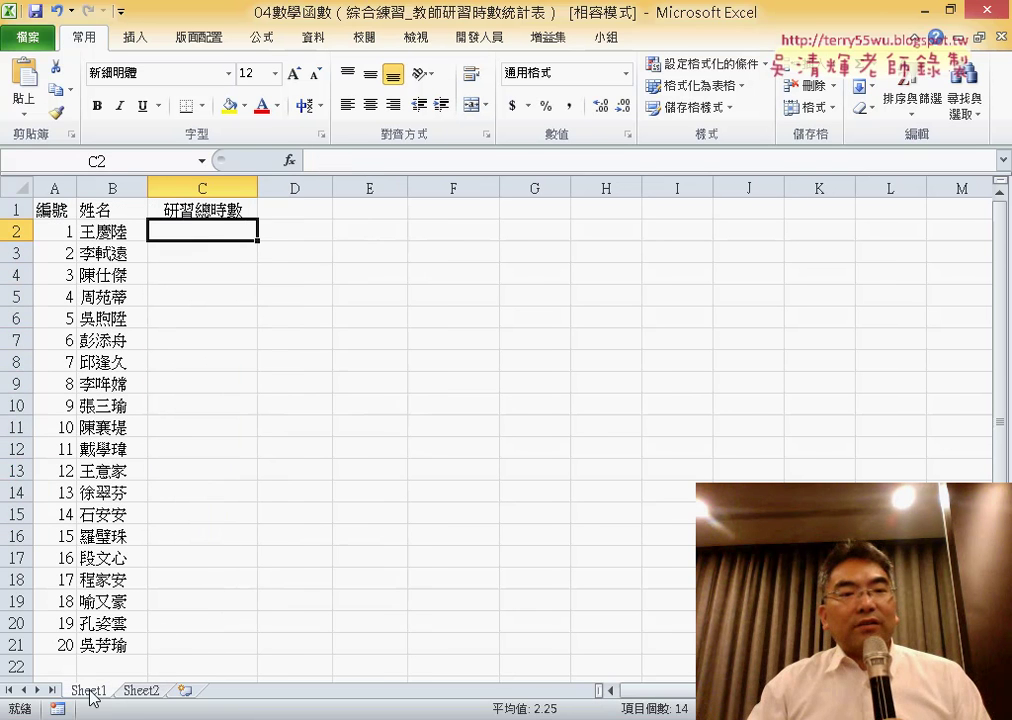
left_click(105, 231)
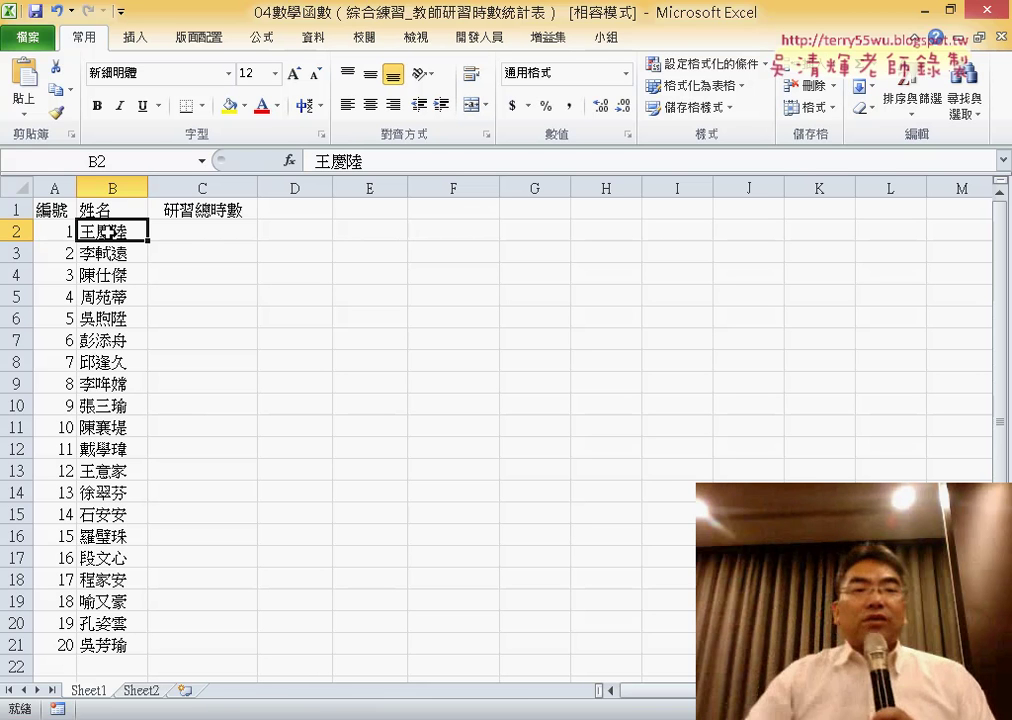
Start a SUMIF in C2 with its Range set to Sheet2!B3:B16.
left_click(234, 227)
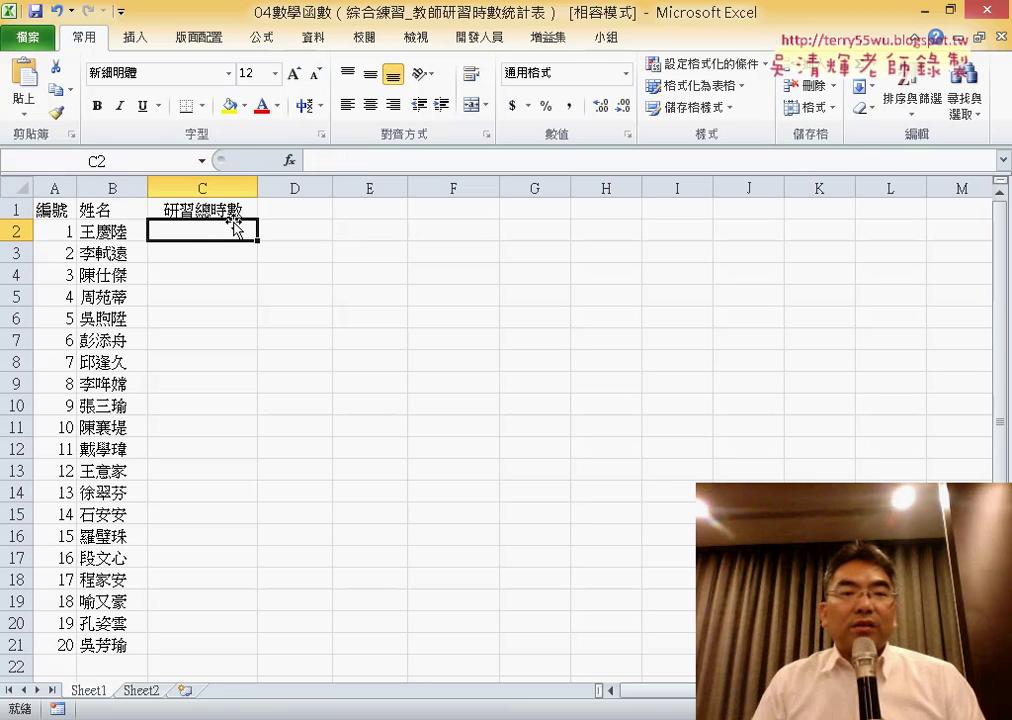
left_click(287, 162)
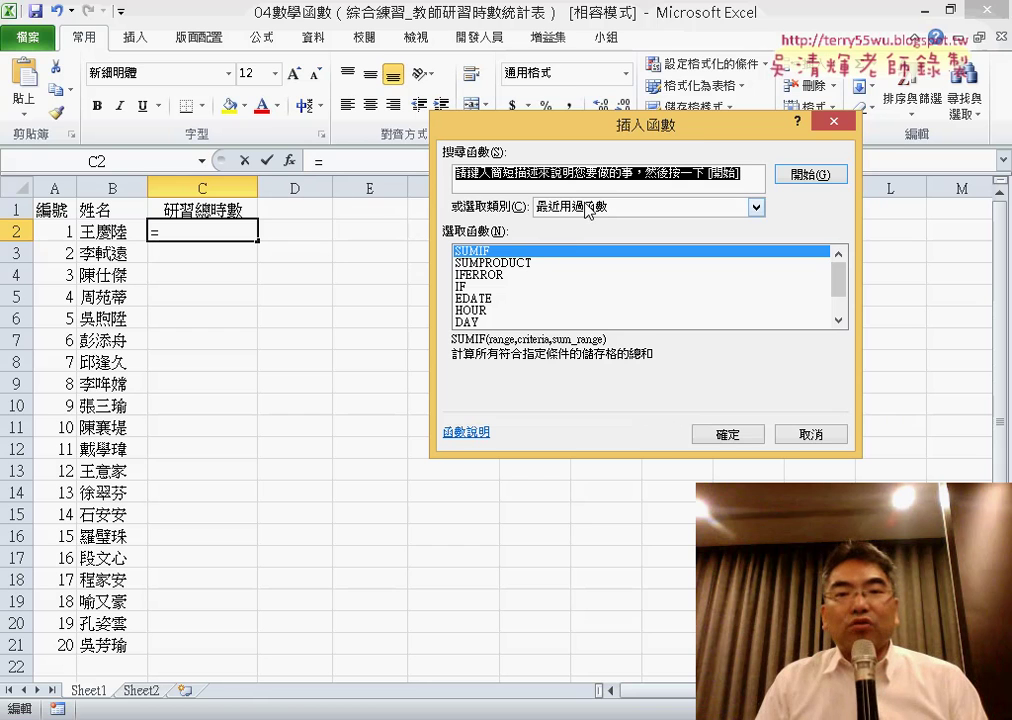
left_click(729, 434)
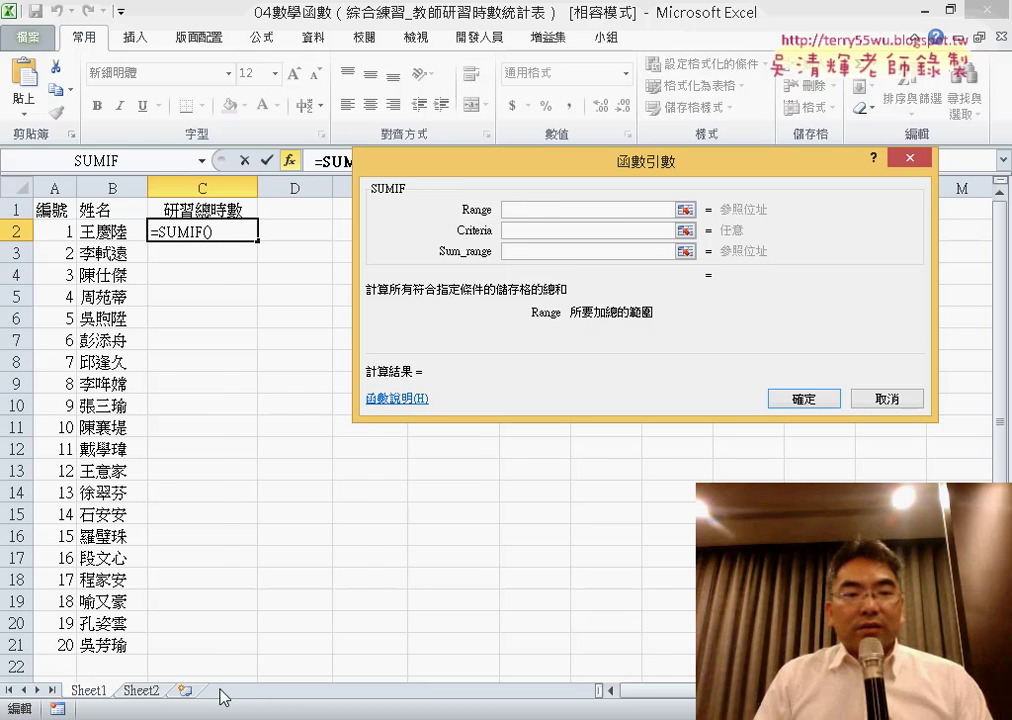
left_click(141, 690)
left_click_drag(110, 253, 117, 530)
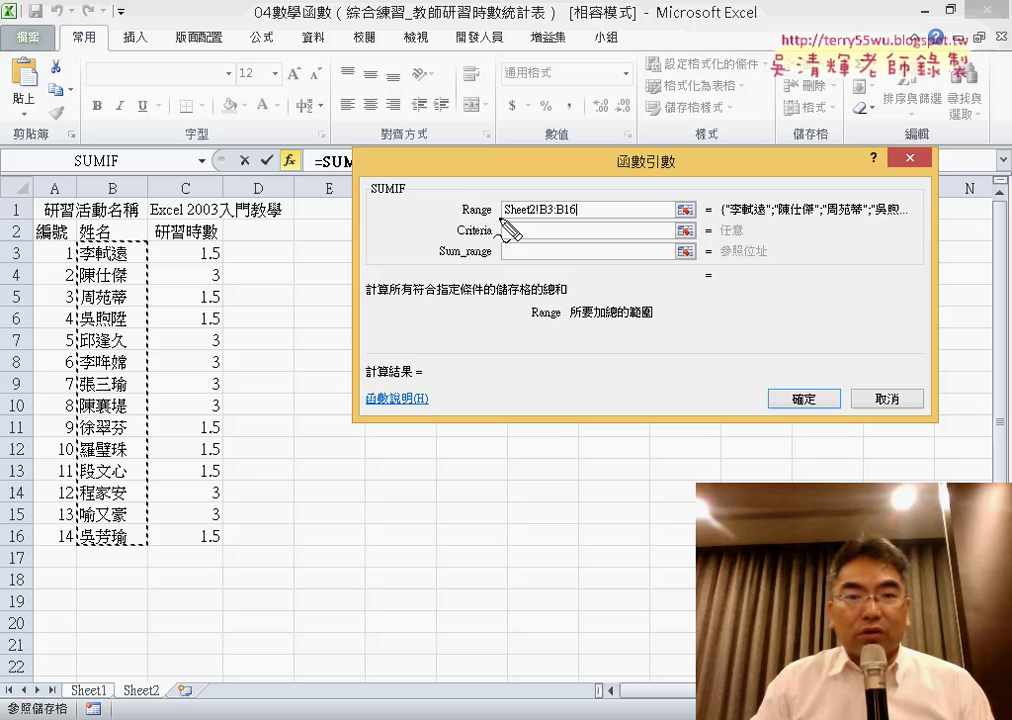
left_click_drag(506, 216, 545, 203)
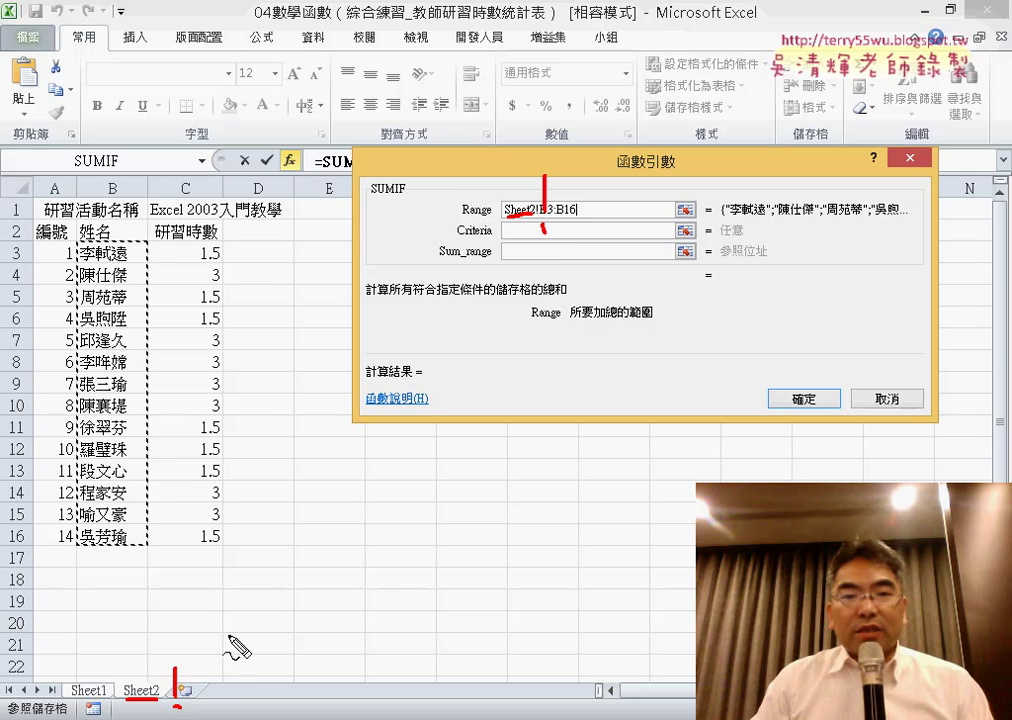
left_click(553, 231)
left_click(594, 210)
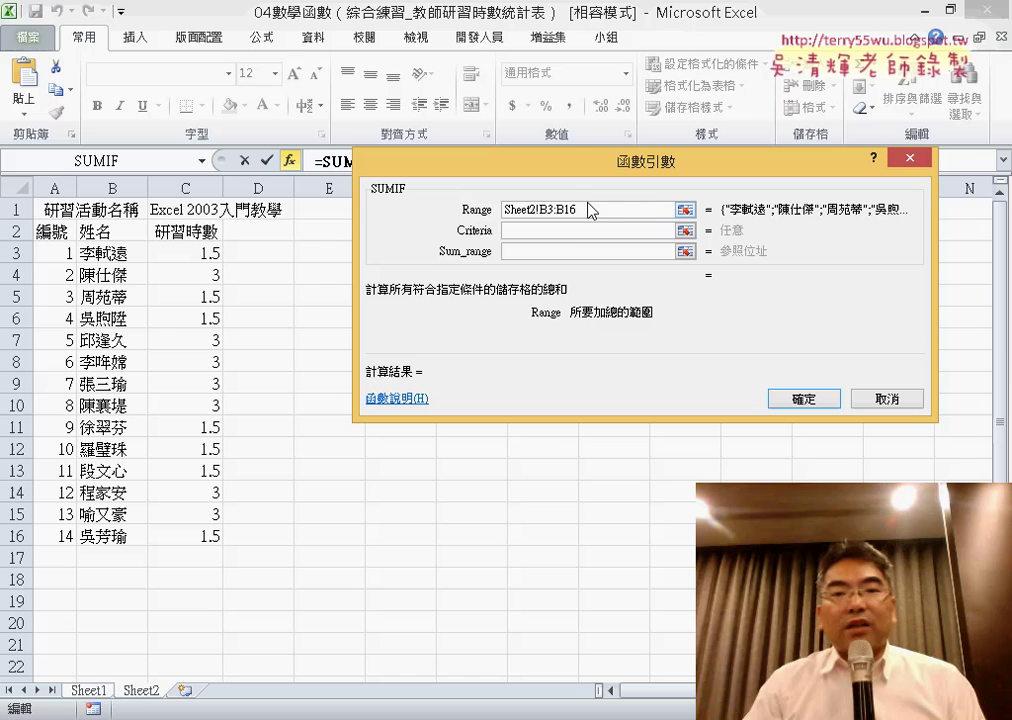
Set the SUMIF Criteria to B2 and Sum_range to Sheet2!C3:C16.
left_click(543, 229)
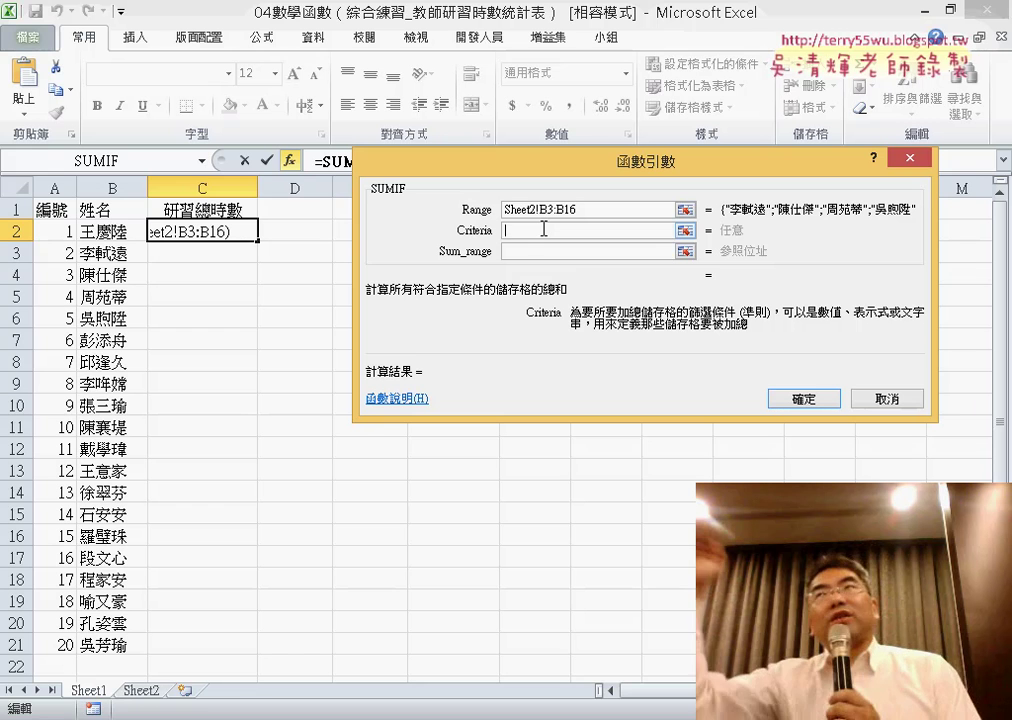
left_click(108, 236)
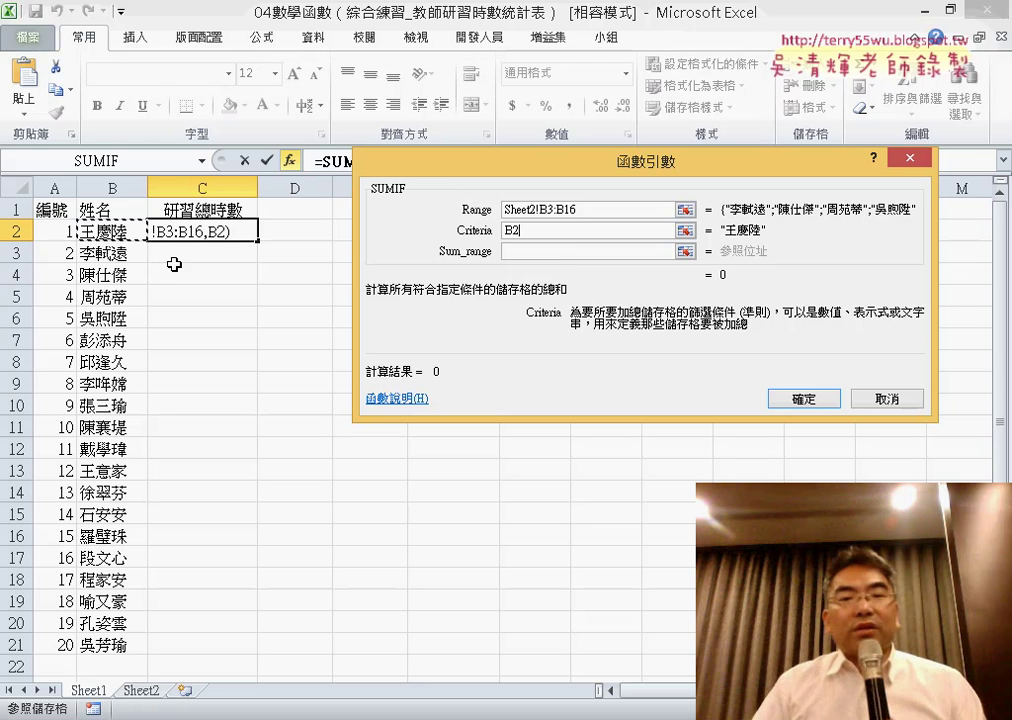
left_click(526, 251)
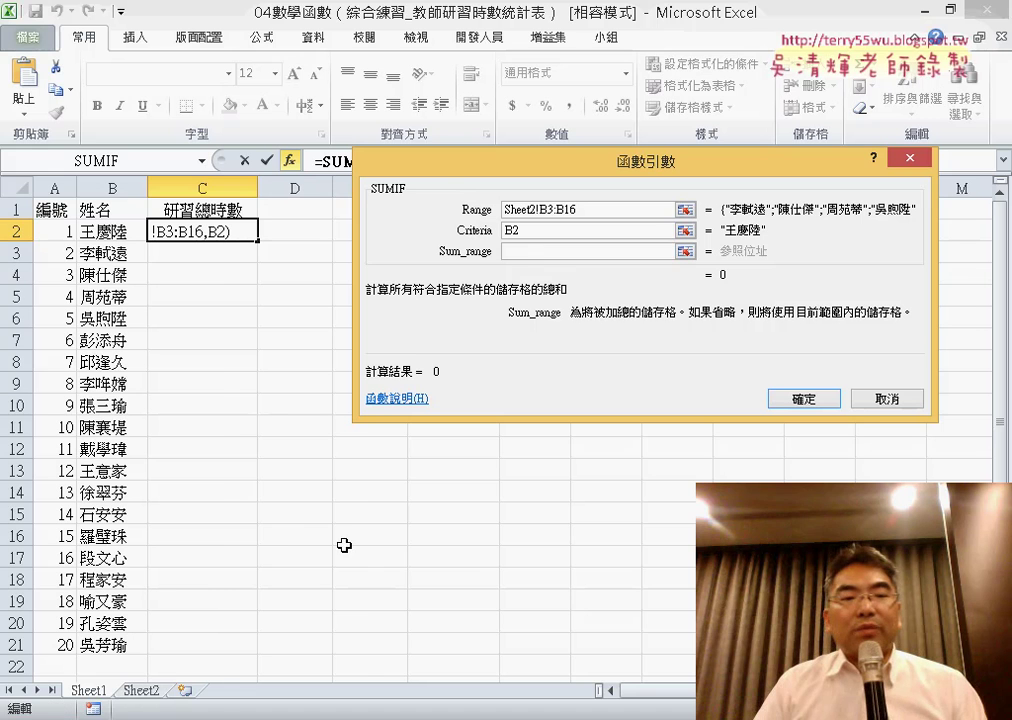
left_click(141, 691)
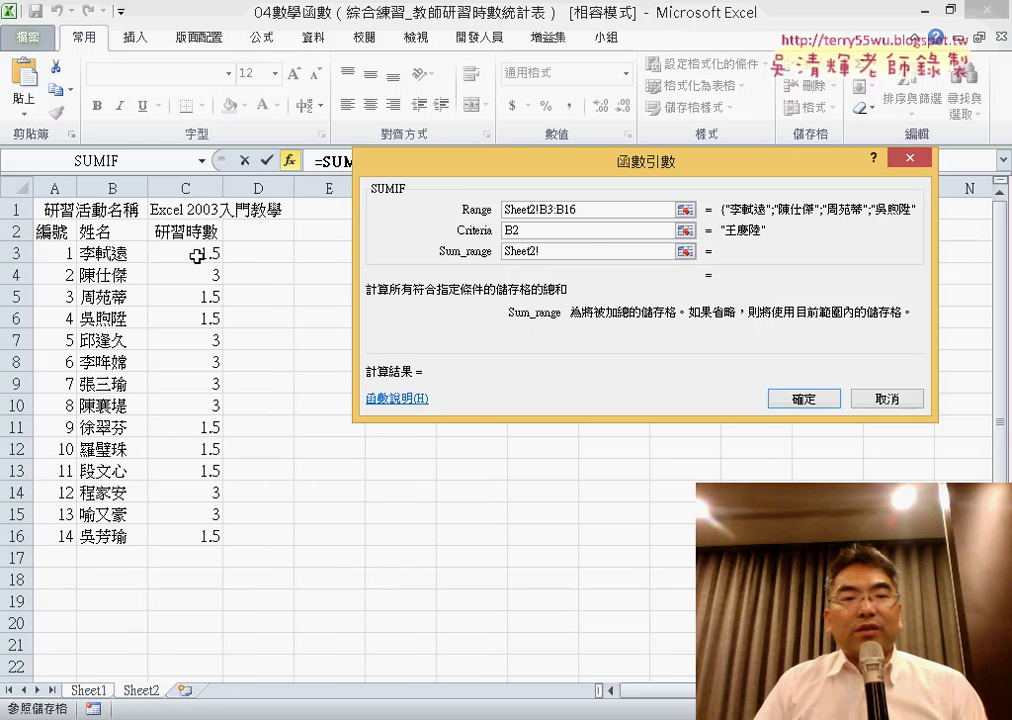
left_click_drag(197, 256, 205, 530)
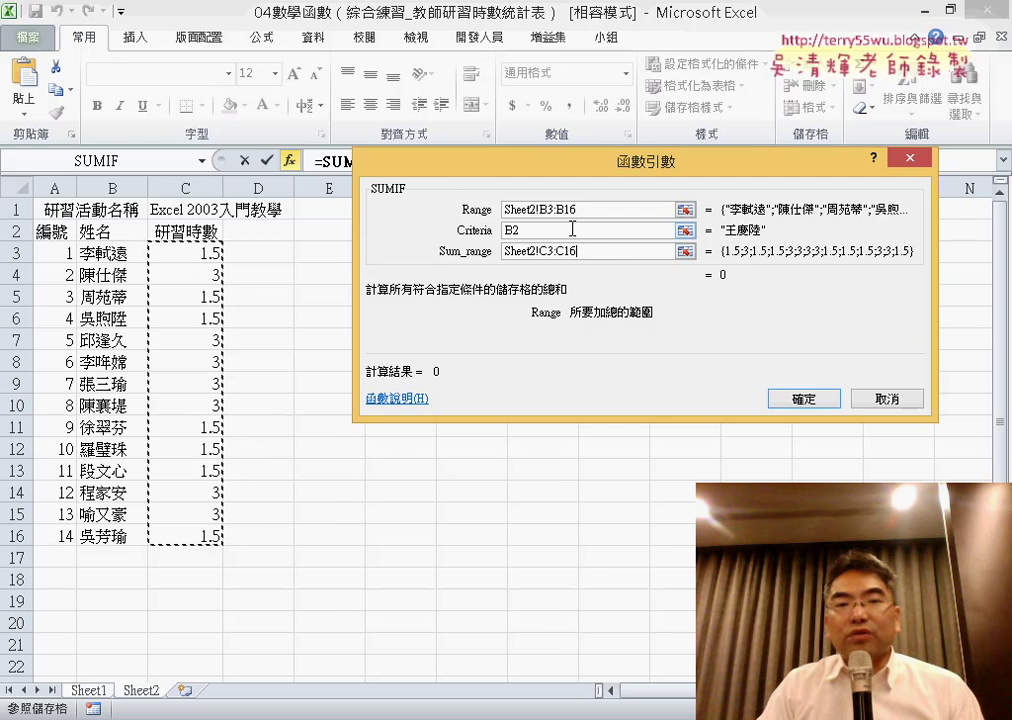
left_click(572, 229)
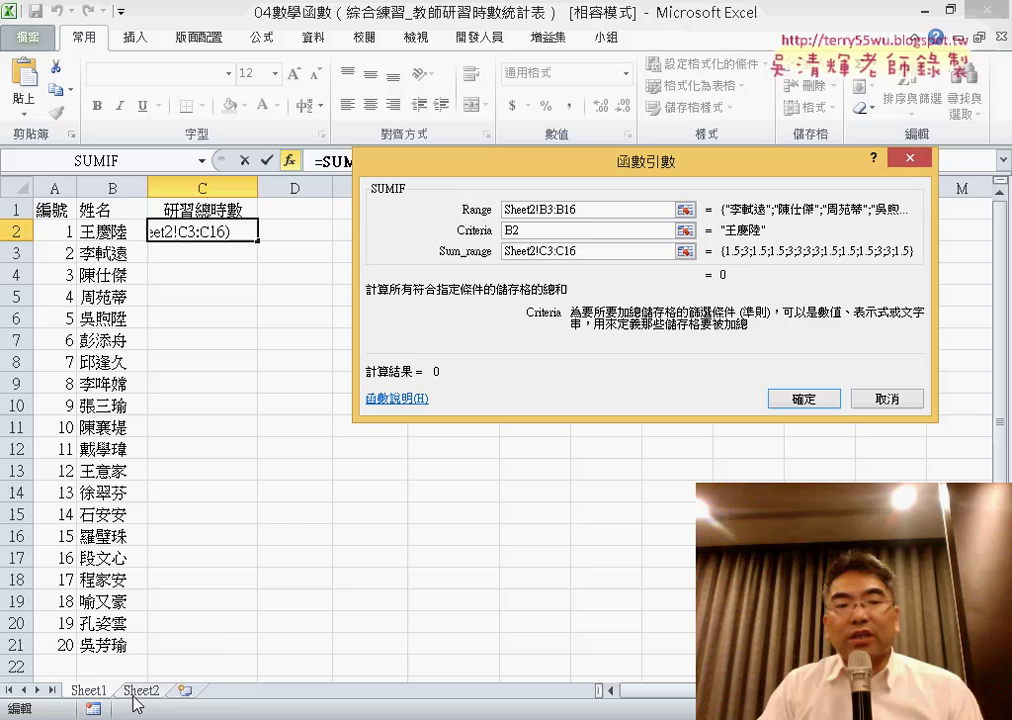
Review the Range, Criteria and Sum_range arguments in the SUMIF dialog.
left_click(590, 212)
left_click(575, 230)
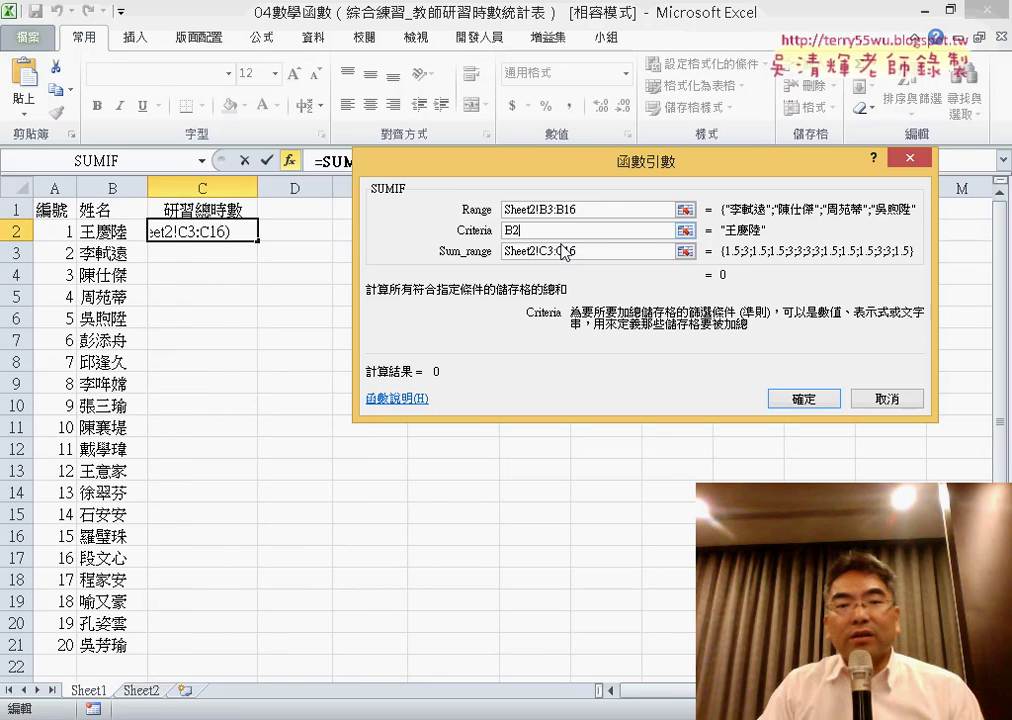
left_click(567, 250)
left_click(569, 229)
left_click(590, 212)
left_click(583, 231)
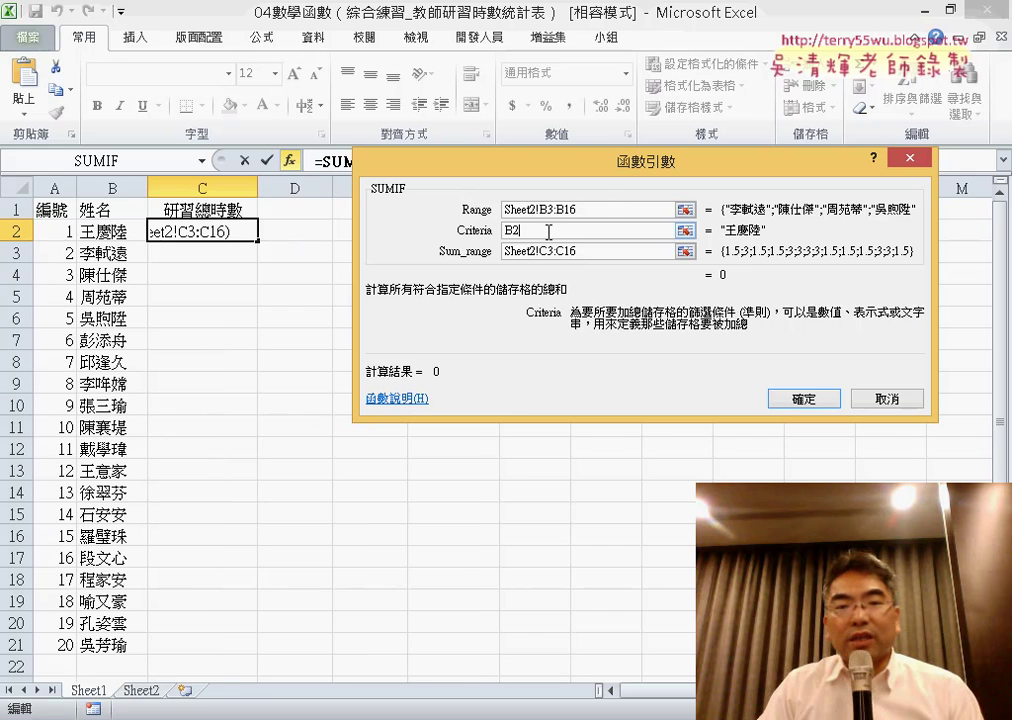
left_click(605, 212)
left_click(562, 230)
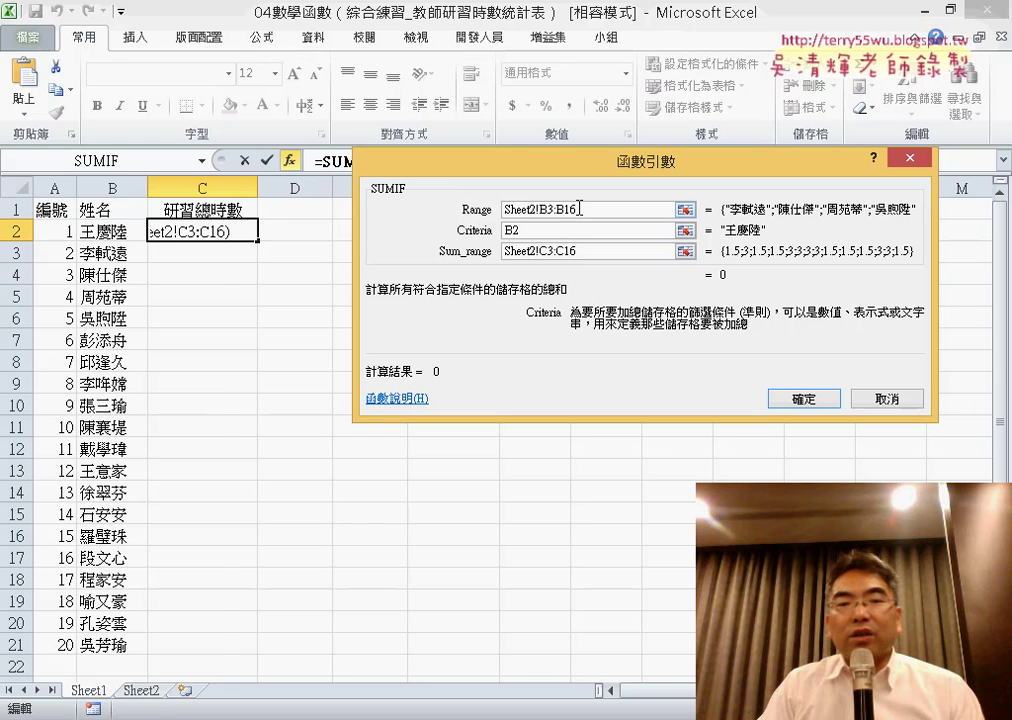
Row-lock the ranges to B$3:B$16 and C$3:C$16 with F4 and confirm the SUMIF.
left_click(578, 210)
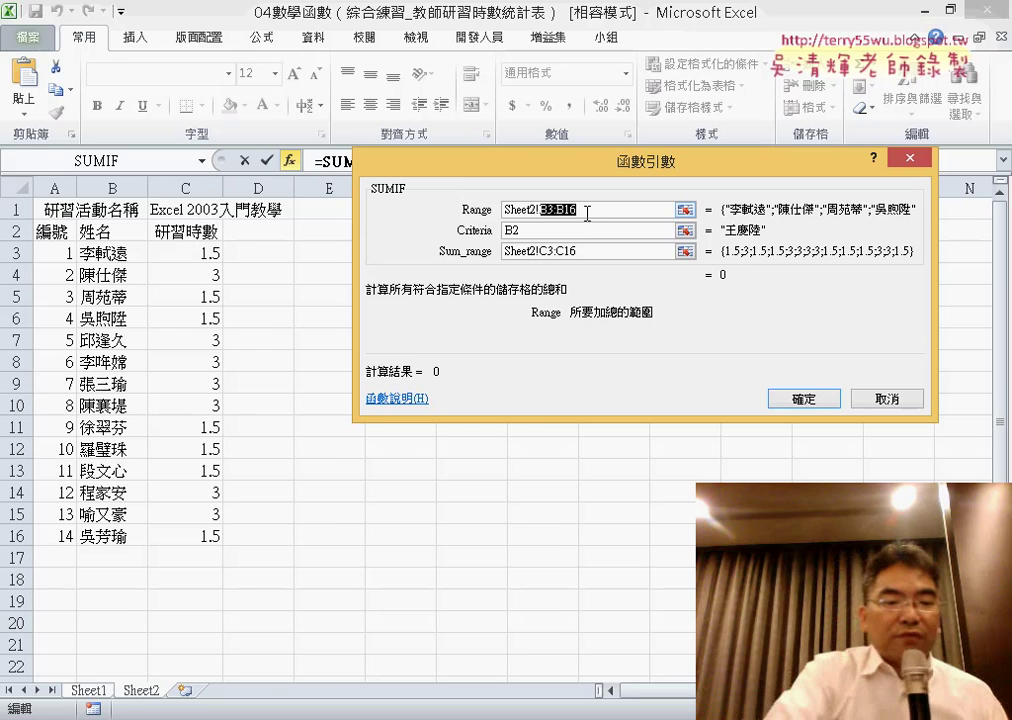
key("F4")
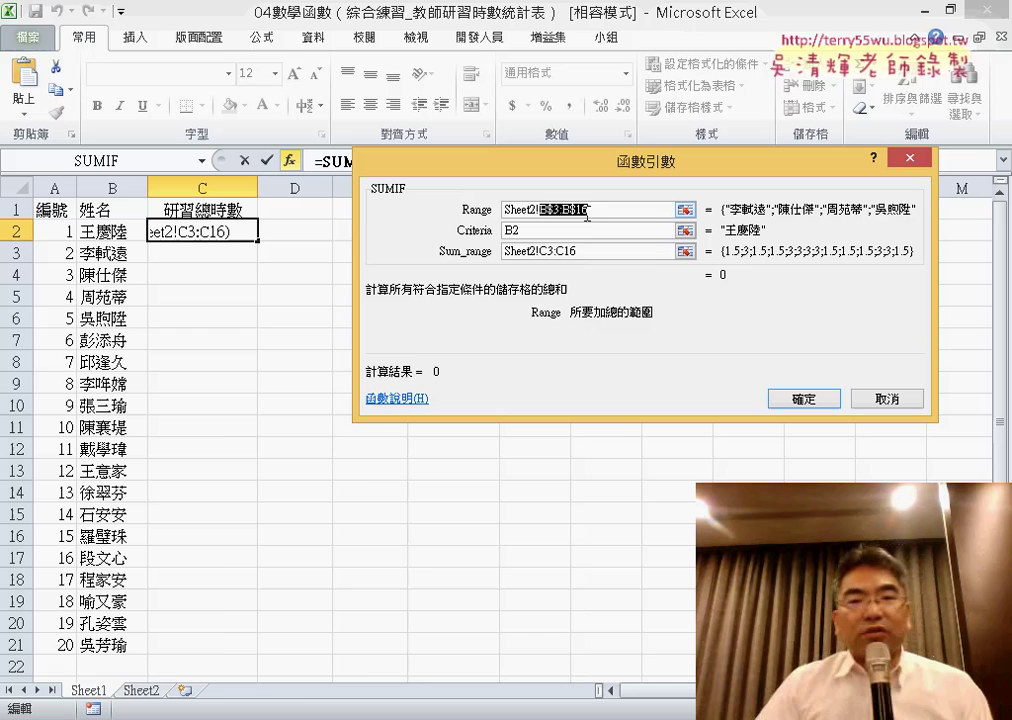
left_click(573, 252)
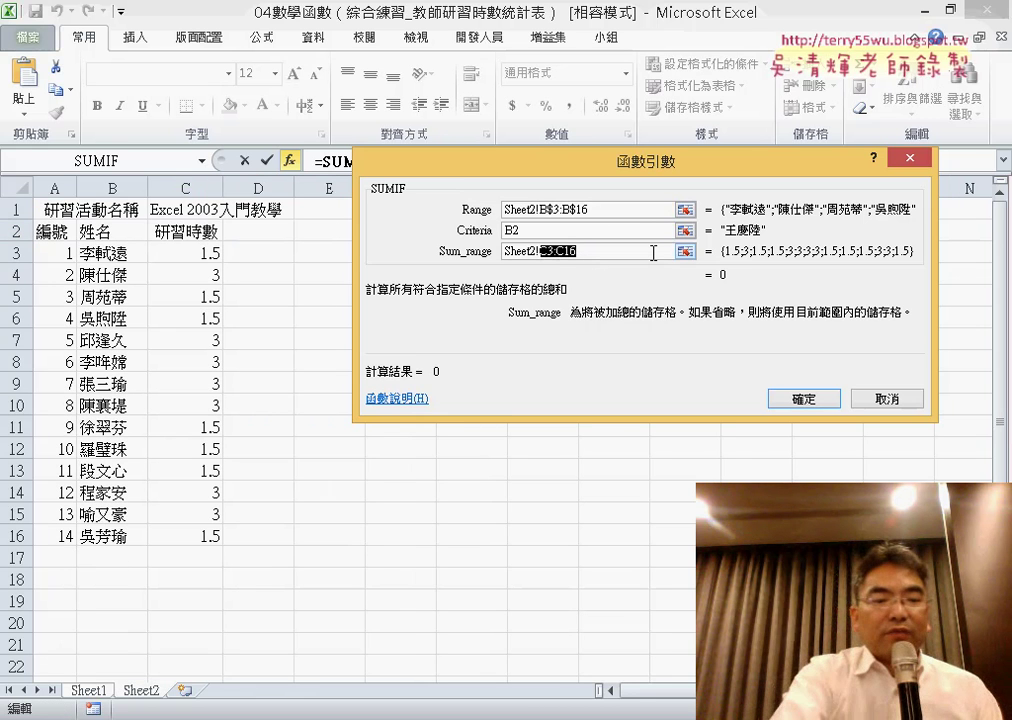
key("F4")
key("F4")
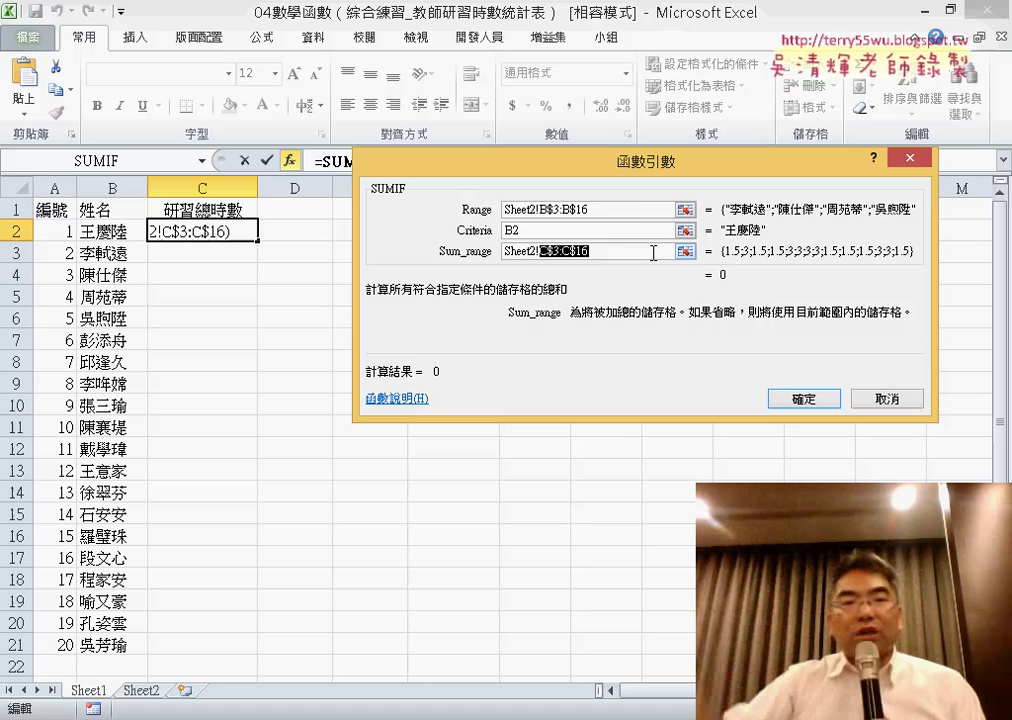
left_click(804, 402)
Fill C2's SUMIF down to C21, then display Sheet2's activity list.
left_click_drag(259, 240, 266, 654)
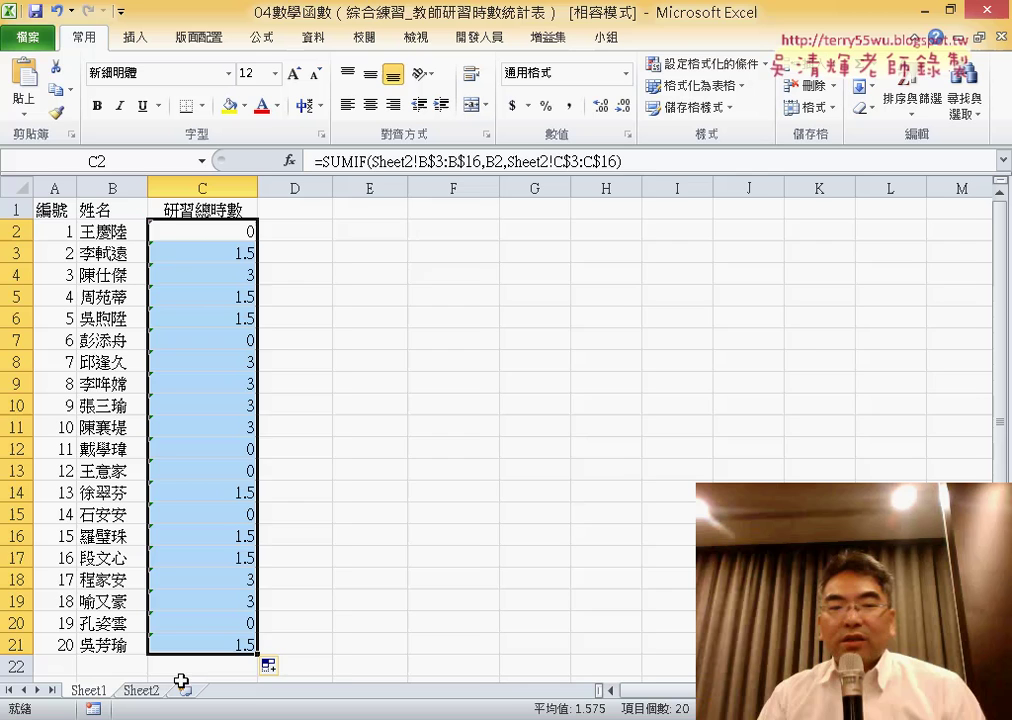
left_click(145, 690)
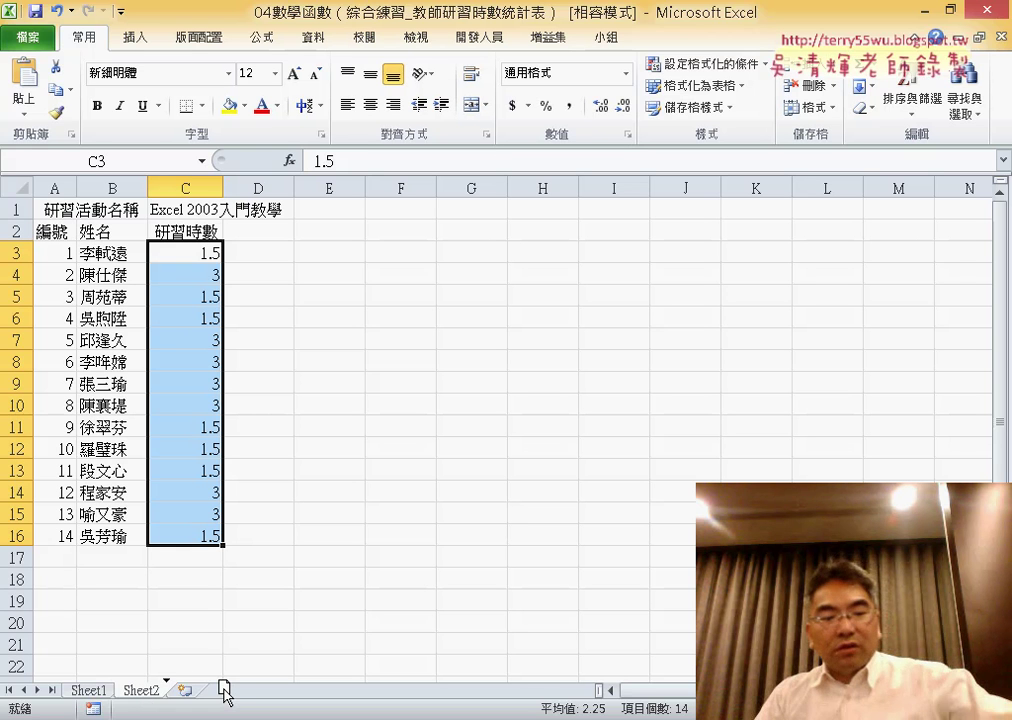
Duplicate Sheet2 as a new sheet named Sheet3.
left_click_drag(224, 690, 224, 690)
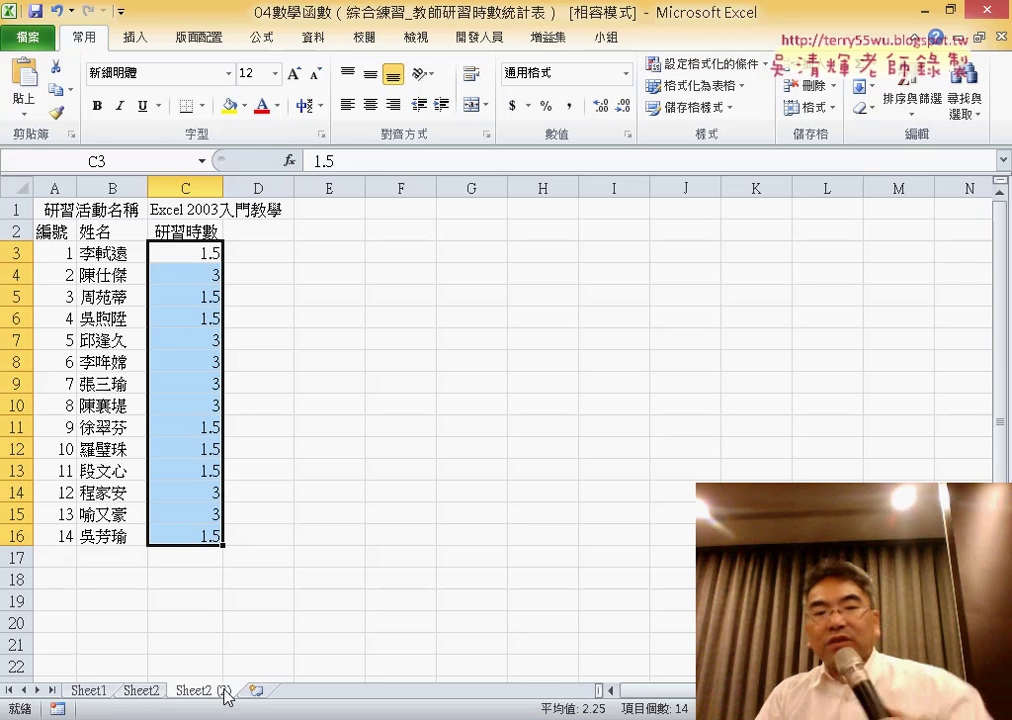
double_click(207, 691)
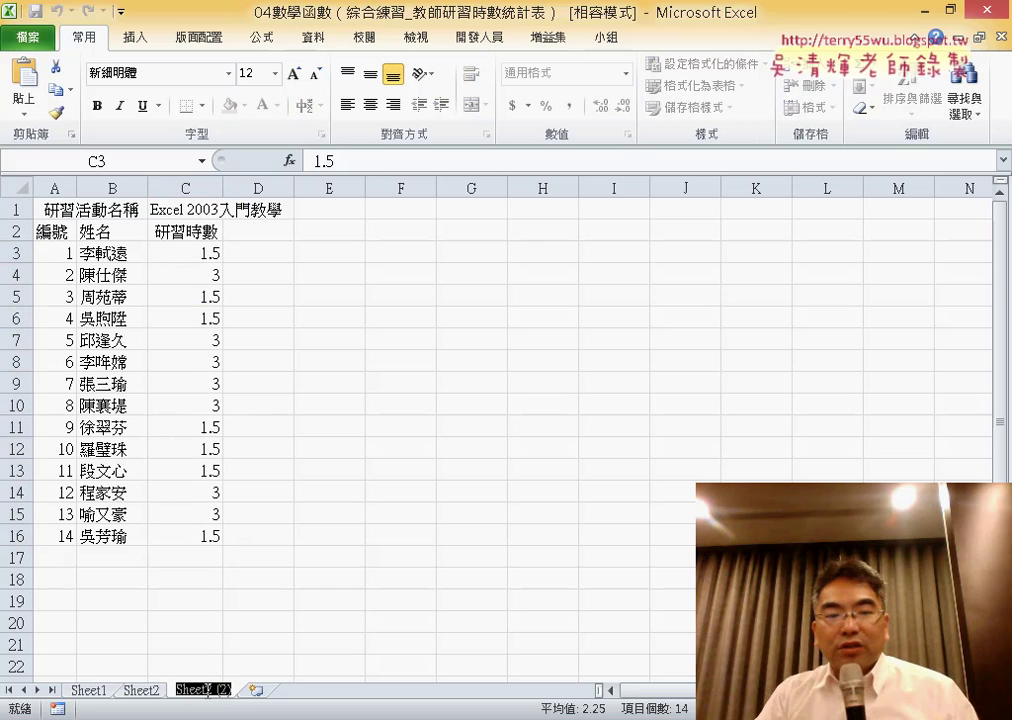
type("3")
key("Return")
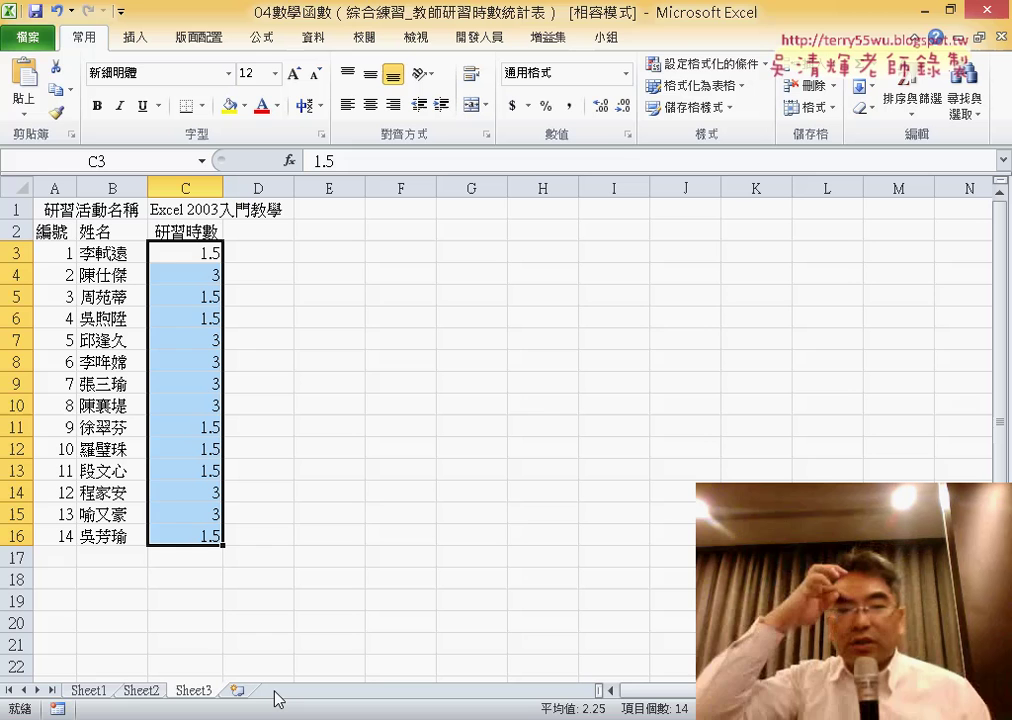
Change the C1 title from 入門 to Excel 2003進階教學.
double_click(205, 210)
left_click_drag(385, 161, 417, 163)
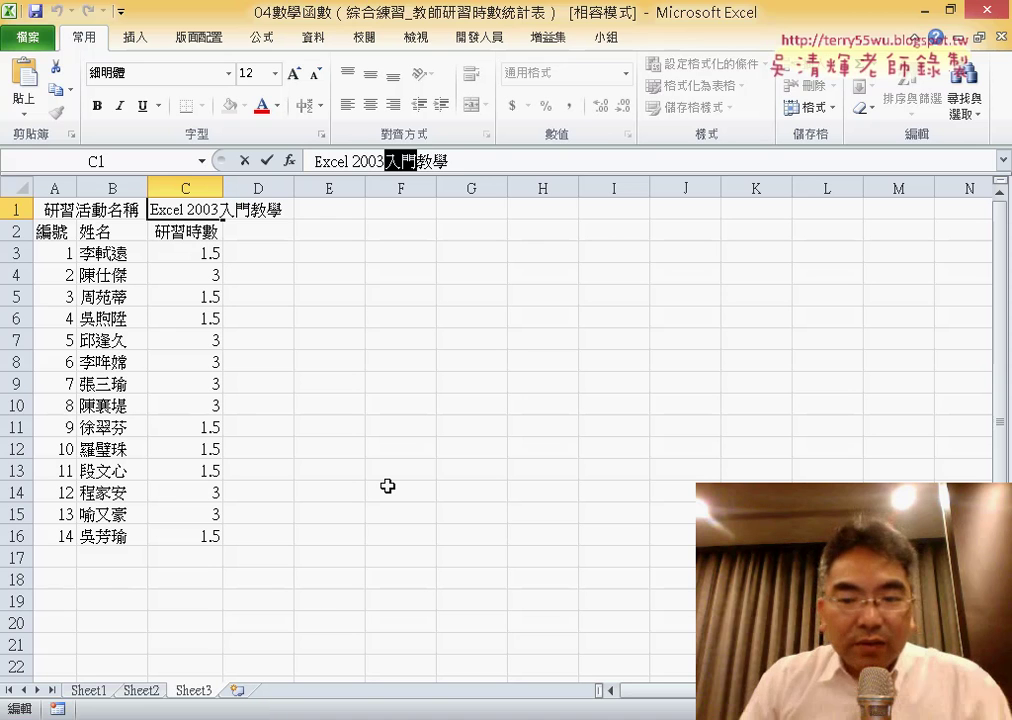
type("ㄐㄧㄣˋ")
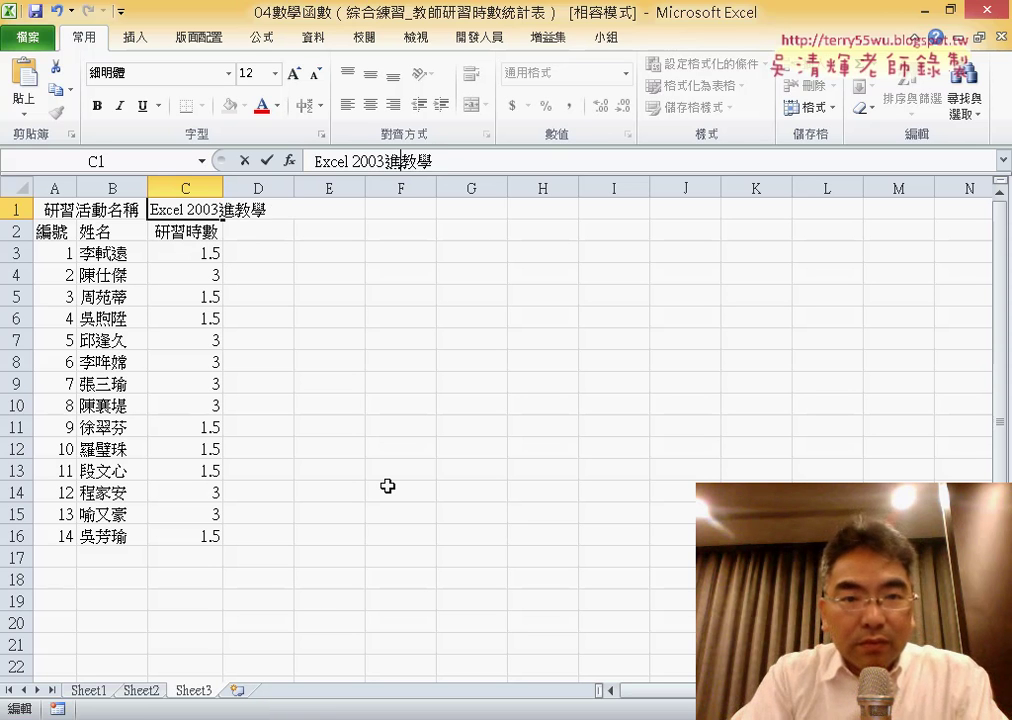
type("ㄐㄧㄝ")
key("space")
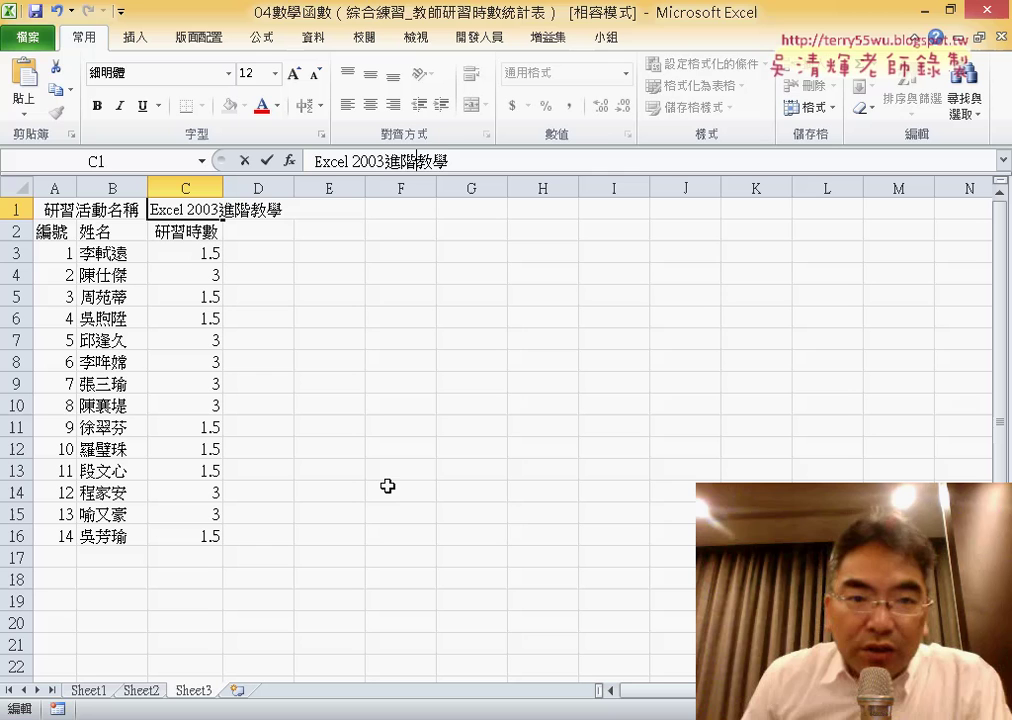
left_click(379, 413)
Delete the first and last teacher rows, rows 3 and 16.
left_click(16, 254)
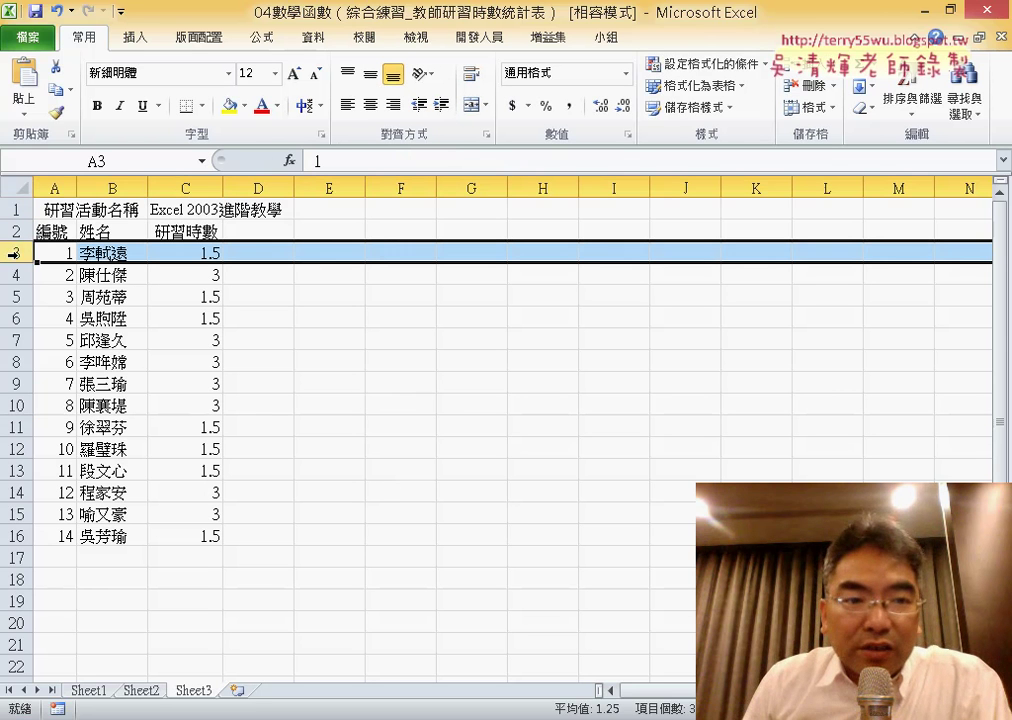
left_click(16, 536, "ctrl")
right_click(171, 535)
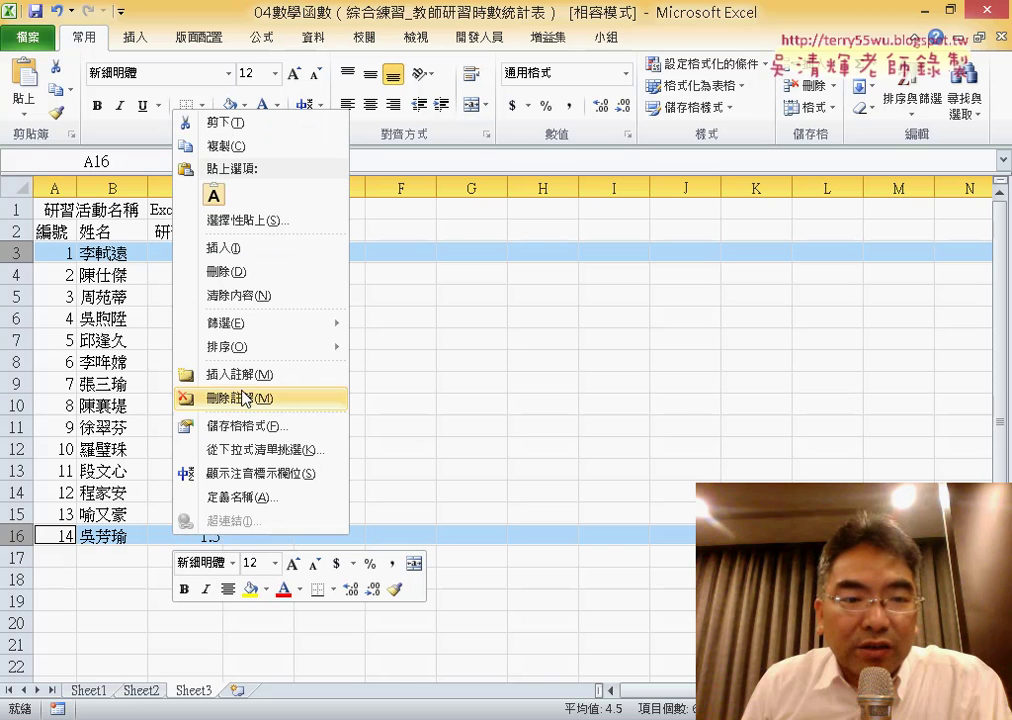
left_click(254, 273)
left_click_drag(211, 257, 222, 494)
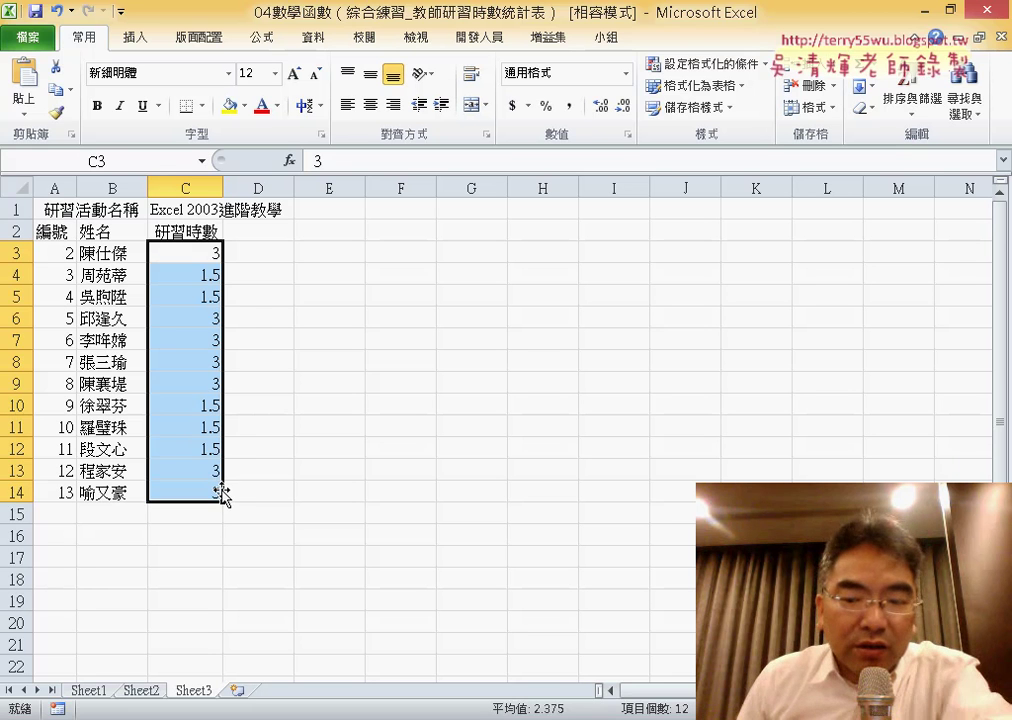
Replace the hours in C3:C14 with 2 for every teacher.
key("Delete")
left_click(207, 253)
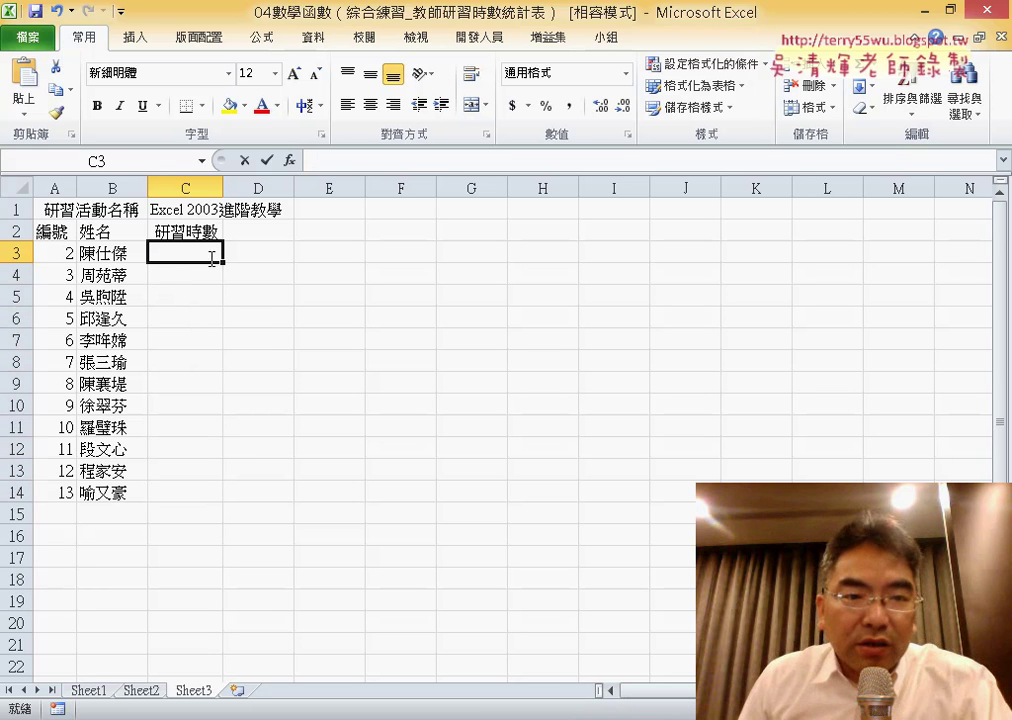
type("=")
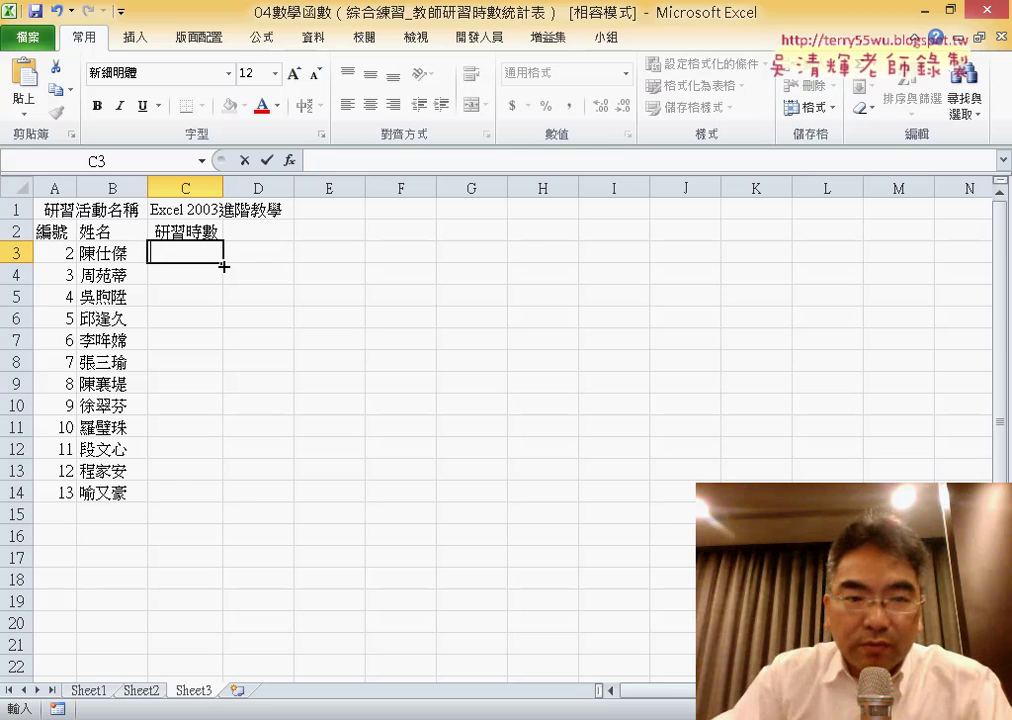
type("2")
key("ctrl+Return")
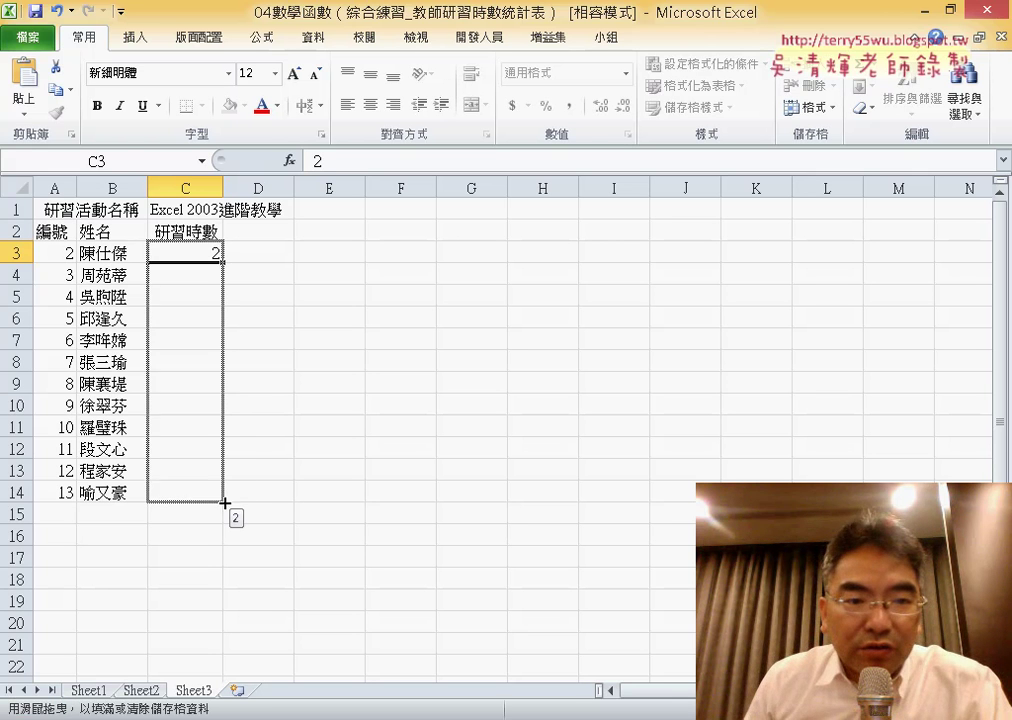
left_click_drag(225, 492, 226, 500)
Renumber the teachers in A3:A14 as a series from 1 to 12.
left_click_drag(63, 252, 70, 488)
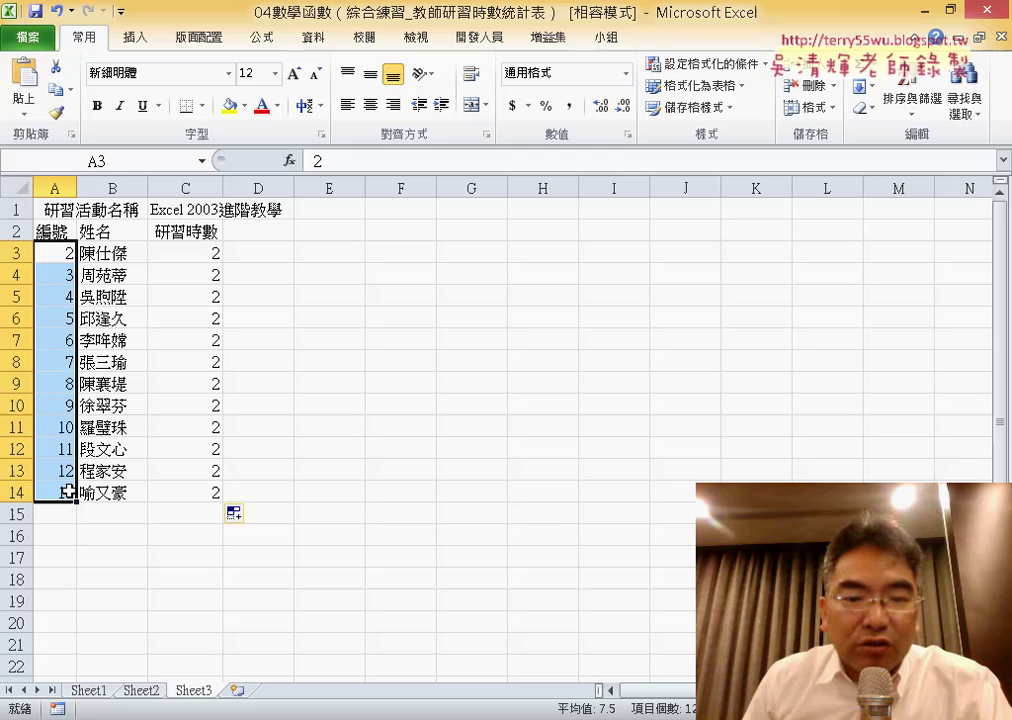
key("Delete")
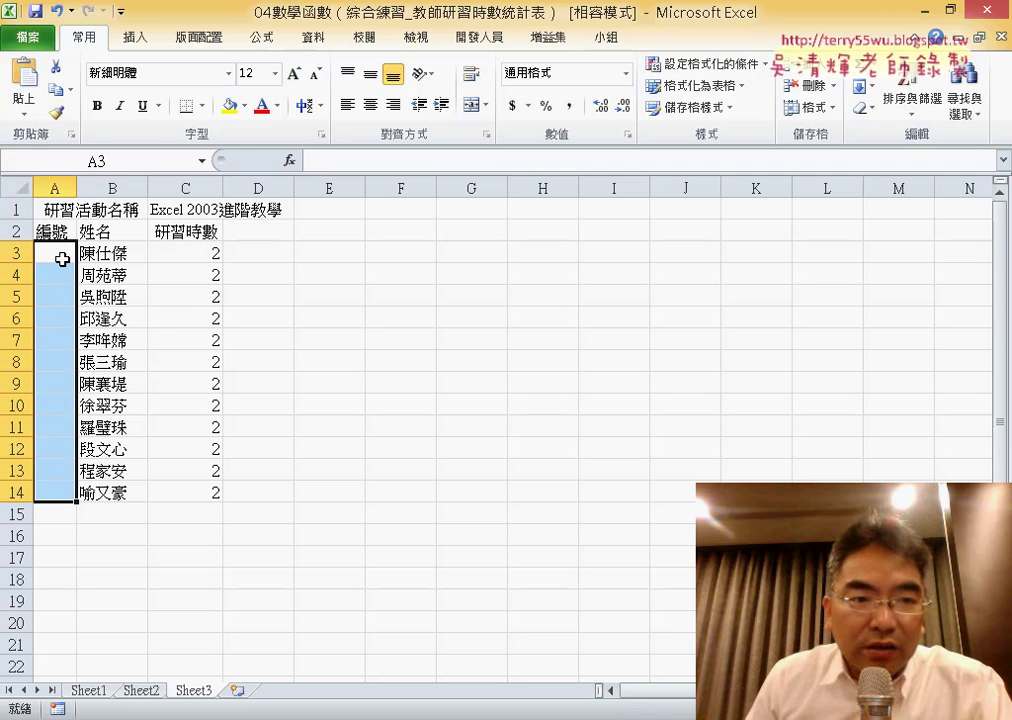
left_click(62, 259)
type("1")
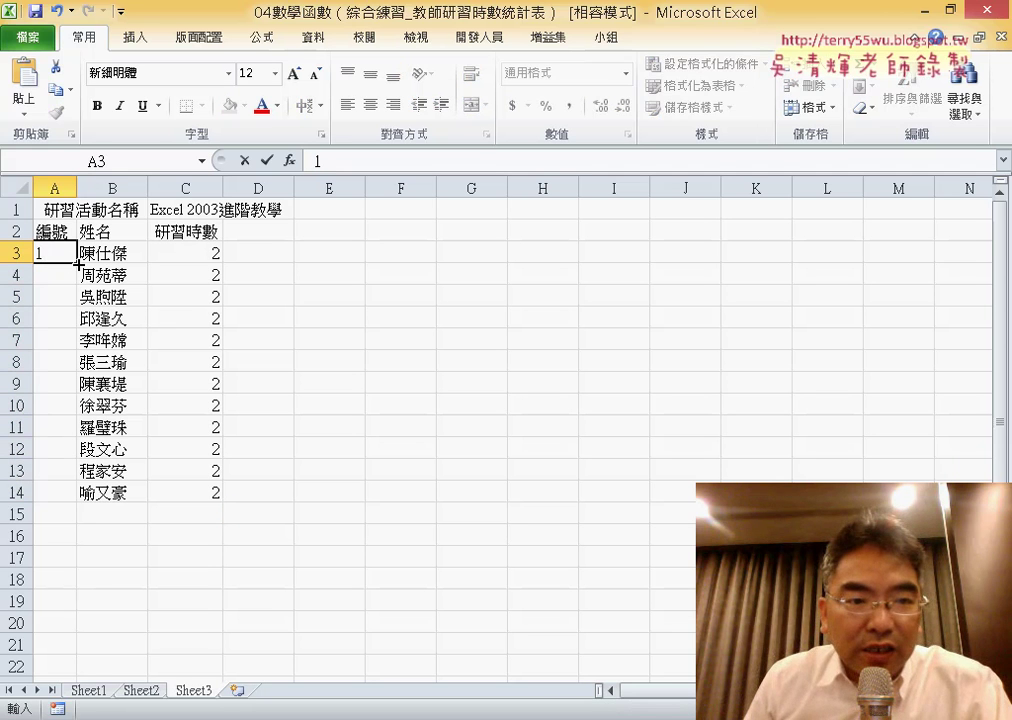
left_click_drag(78, 263, 78, 494)
left_click(63, 252)
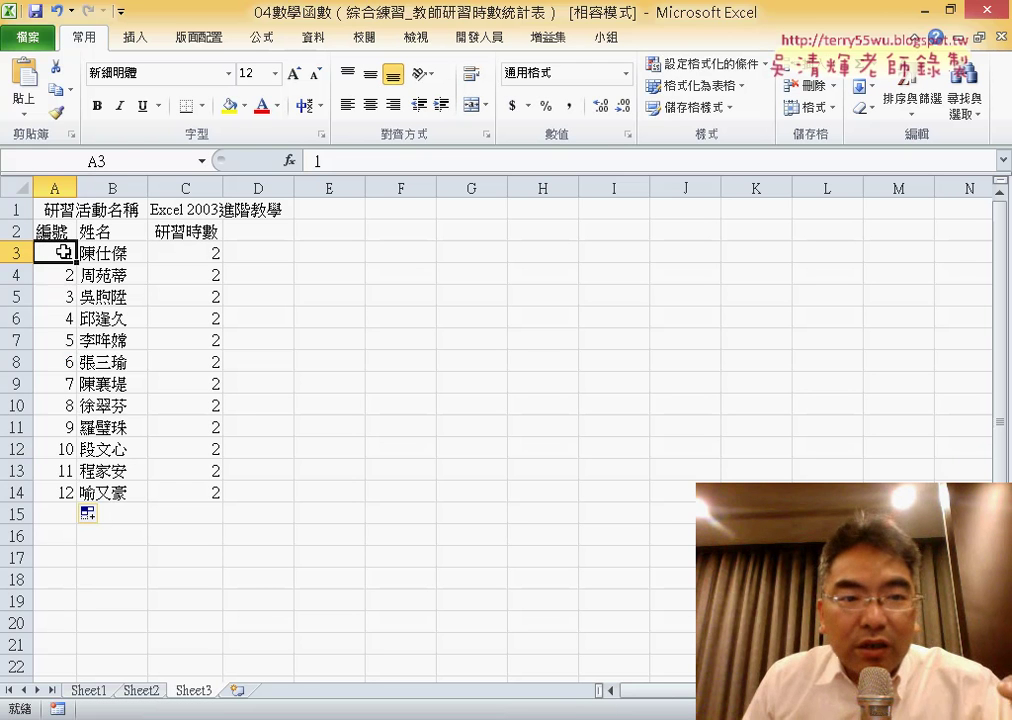
left_click_drag(63, 252, 60, 492)
mouse_move(190, 252)
left_mouse_down()
mouse_move(204, 297)
mouse_move(204, 492)
left_mouse_up()
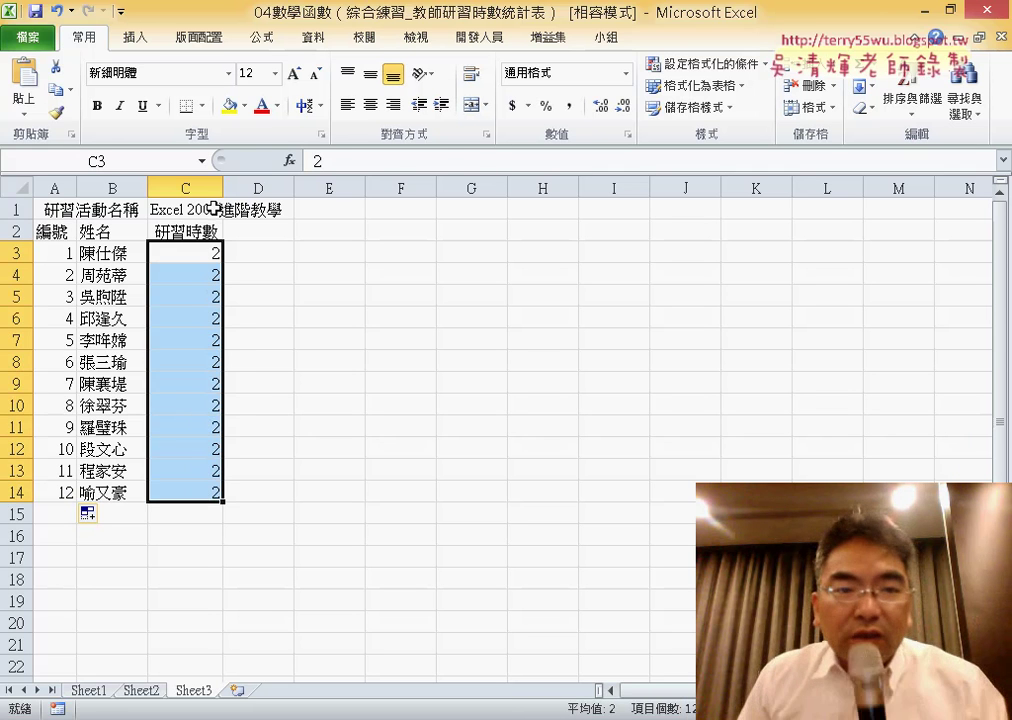
left_click(214, 209)
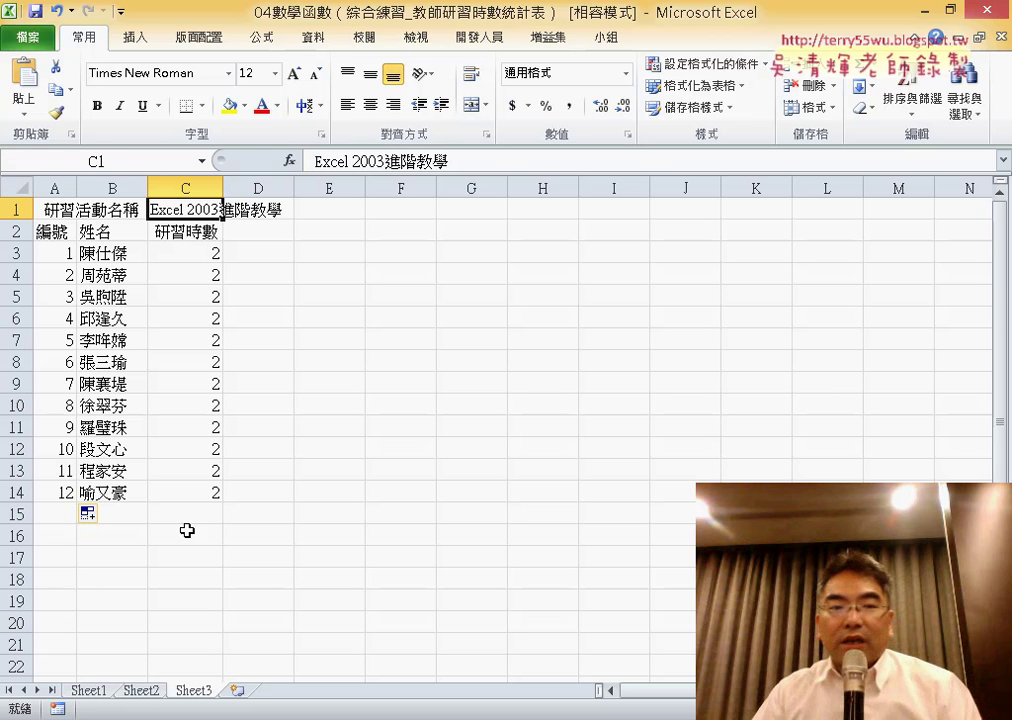
left_click(140, 692)
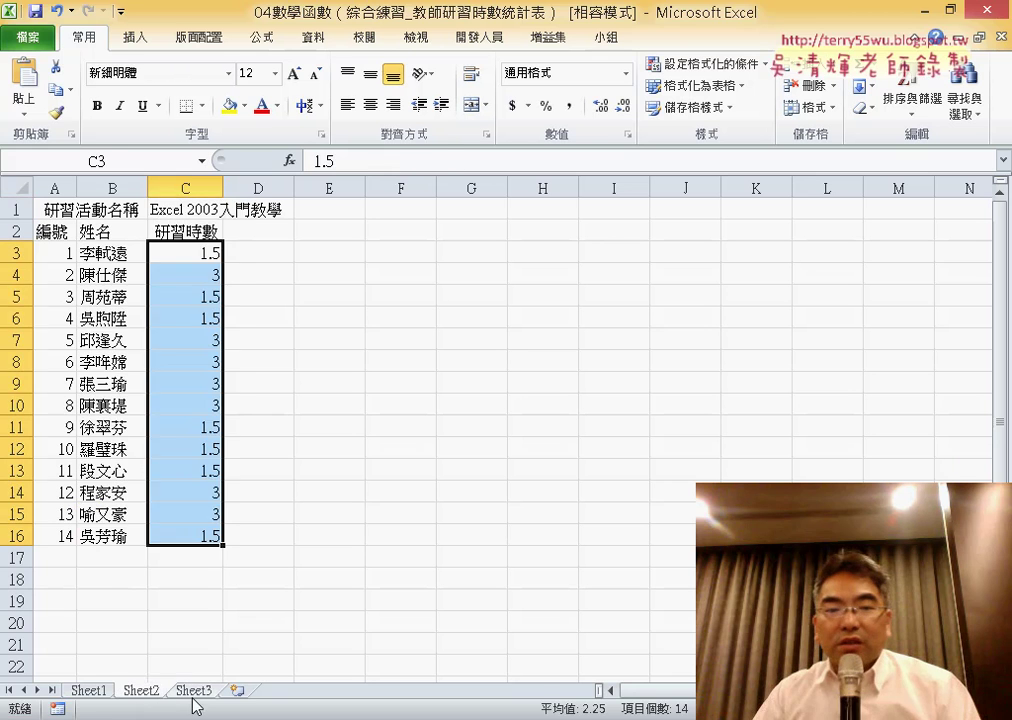
key("ctrl+Page_Up")
left_click(145, 695)
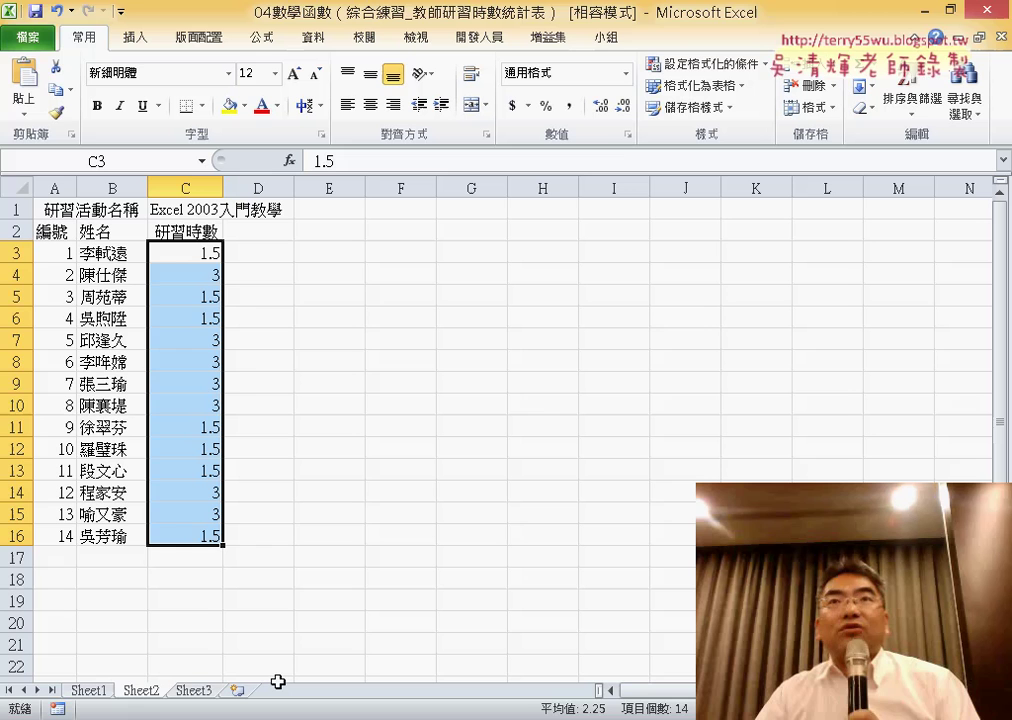
left_click(200, 693)
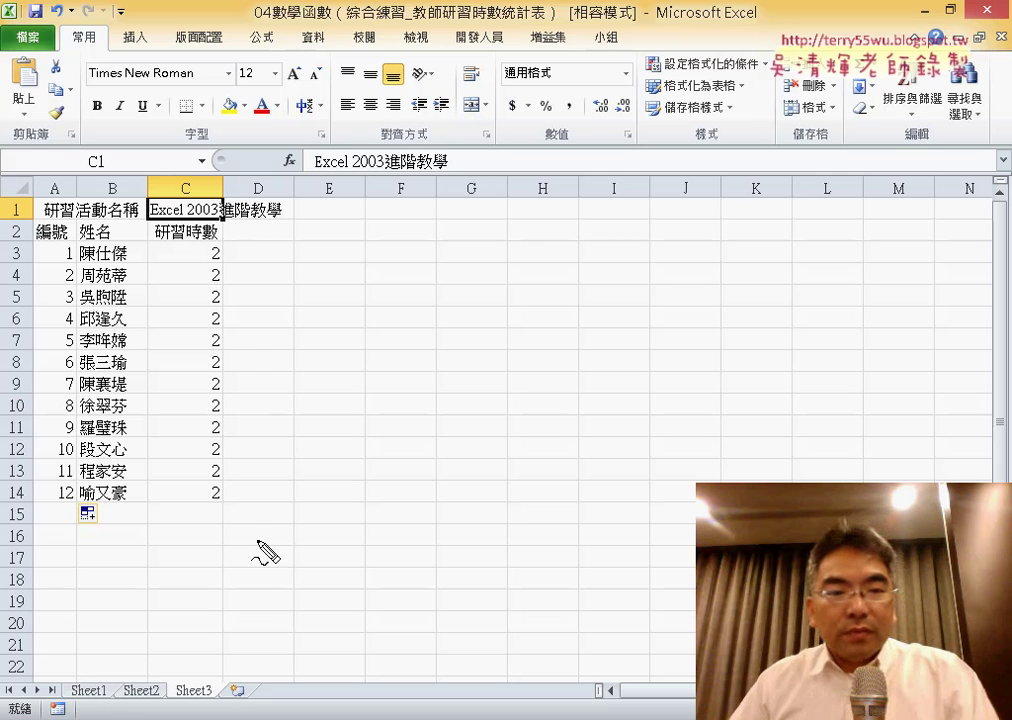
left_click(178, 700)
left_click_drag(178, 700, 199, 706)
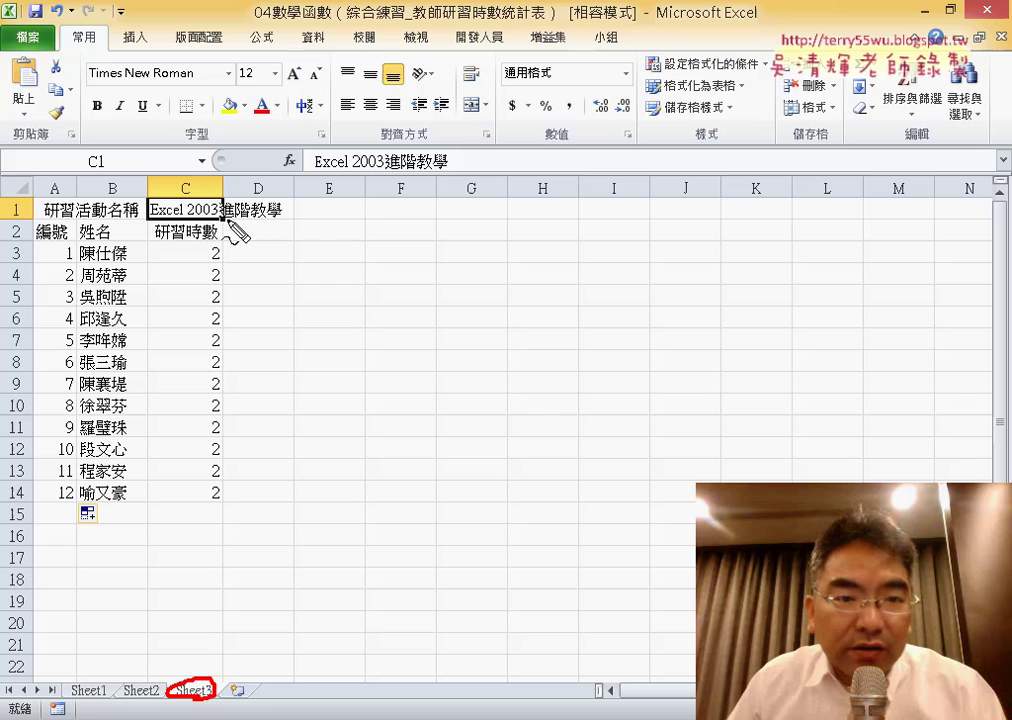
left_click_drag(215, 218, 247, 212)
mouse_move(218, 508)
left_mouse_down()
mouse_move(205, 316)
mouse_move(217, 510)
left_mouse_up()
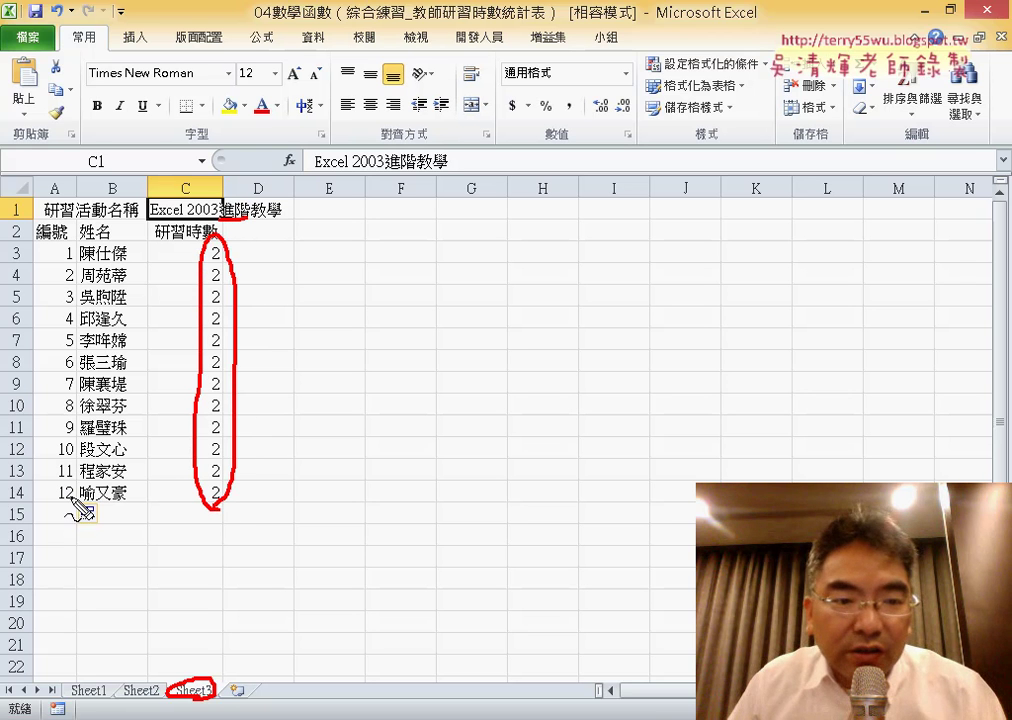
left_click_drag(82, 510, 86, 490)
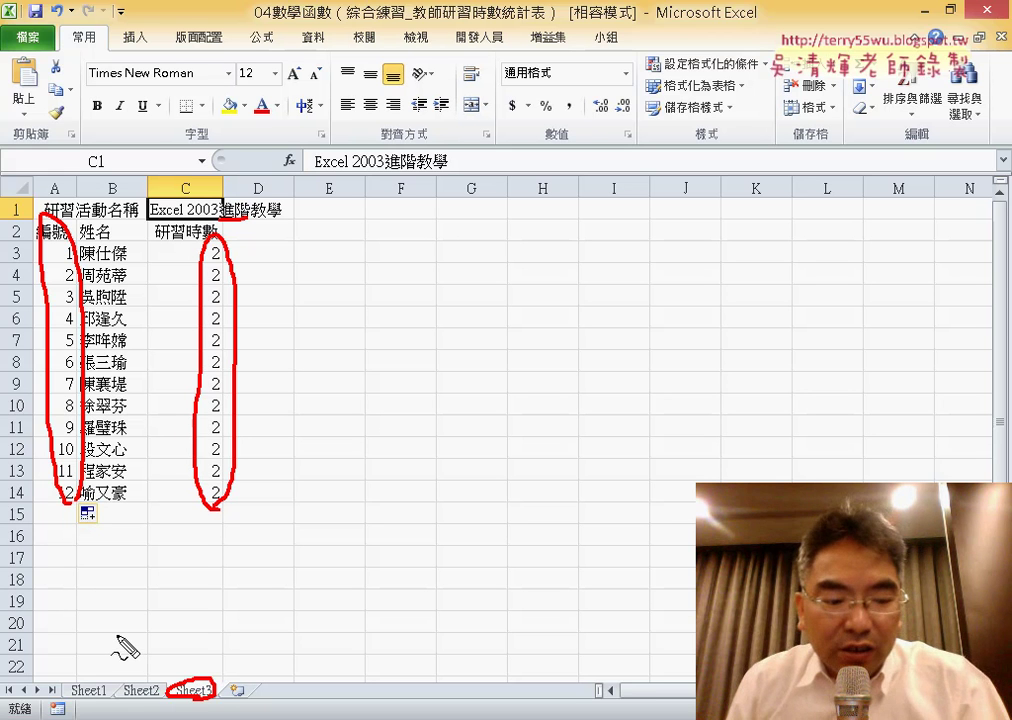
key("Escape")
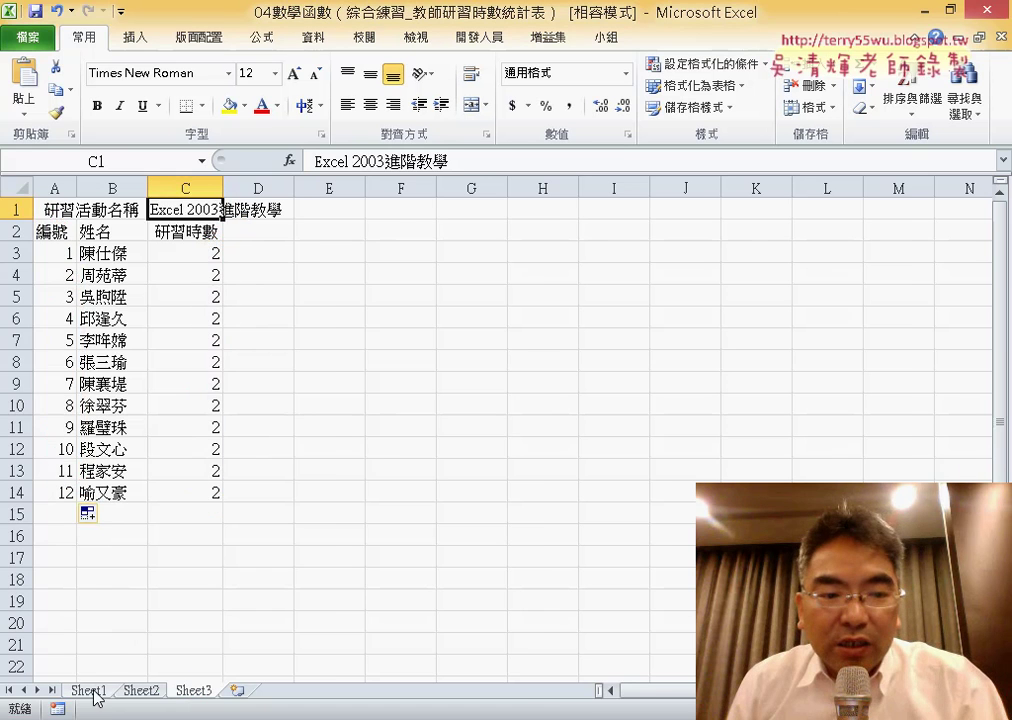
On Sheet1, try appending + to C2's formula, cancel it, and reopen the formula for editing.
left_click(85, 690)
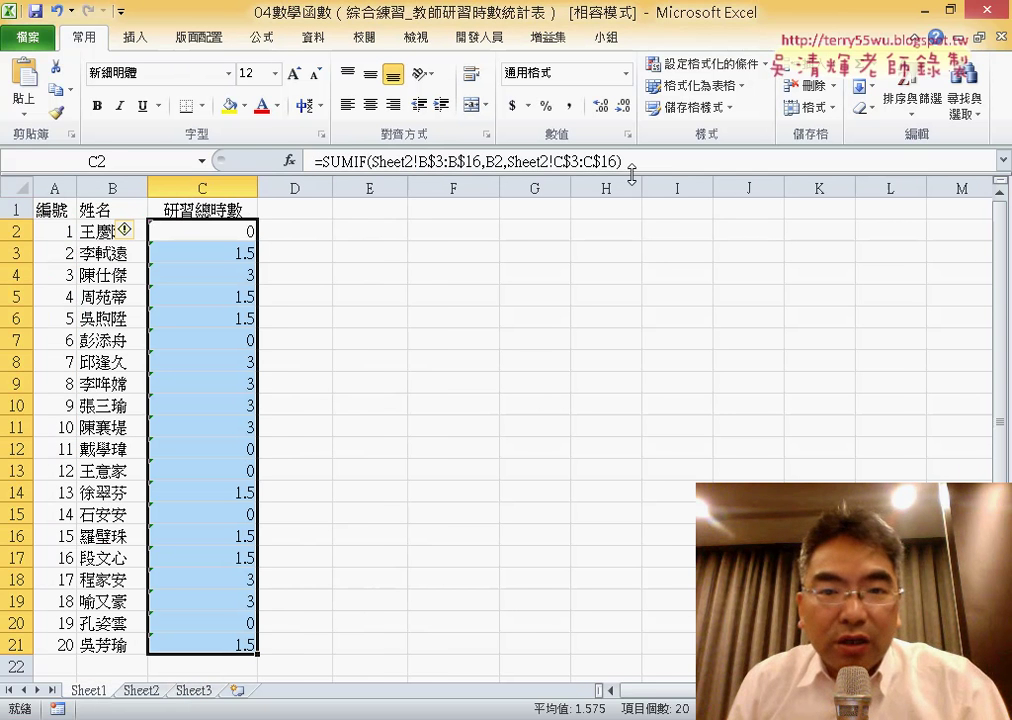
left_click_drag(633, 161, 316, 161)
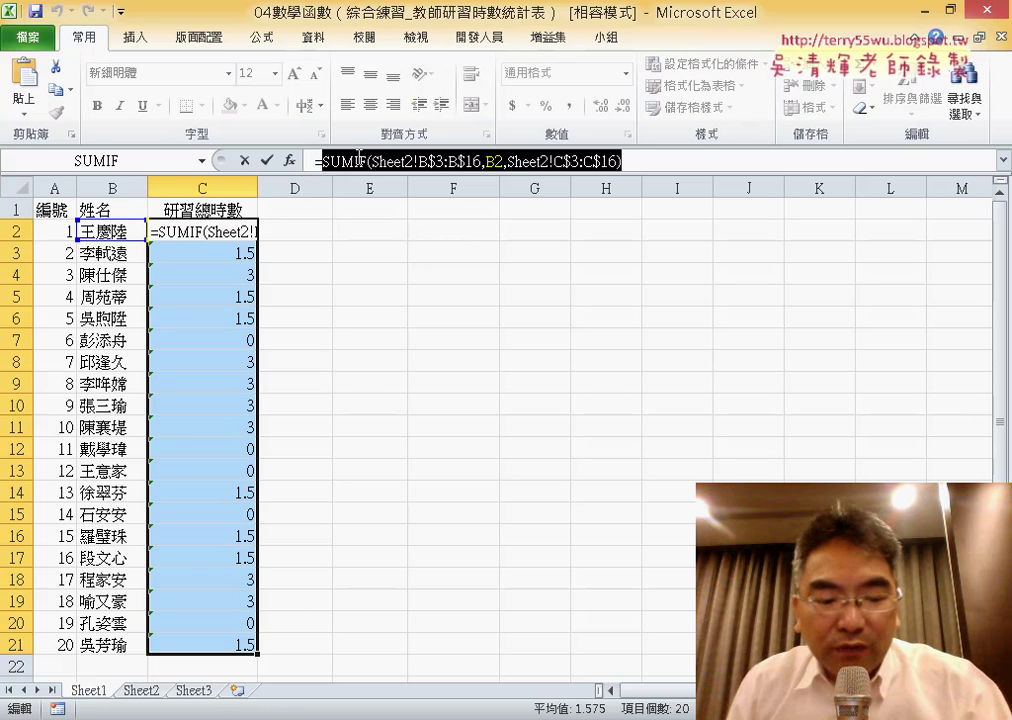
left_click(658, 160)
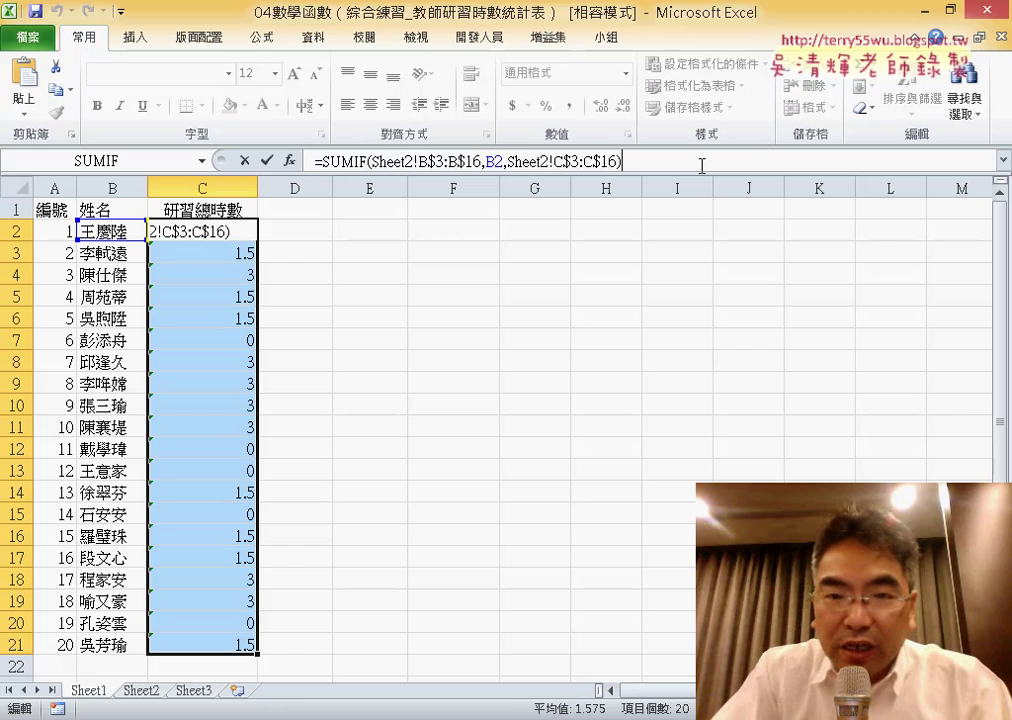
type("+")
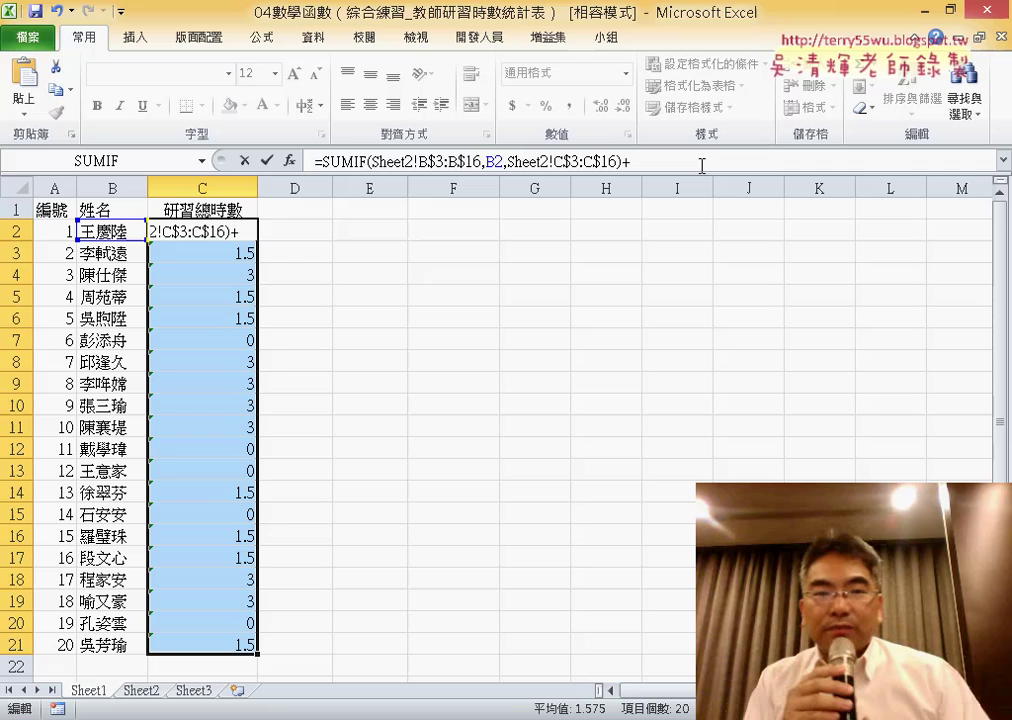
left_click(244, 160)
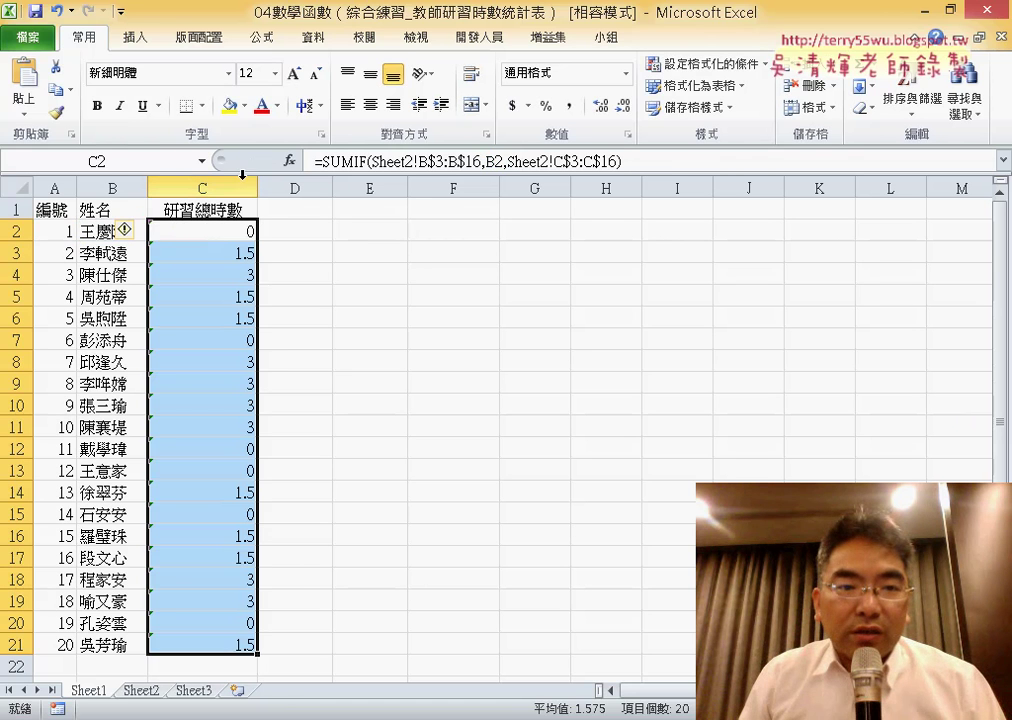
left_click(229, 232)
left_click(648, 161)
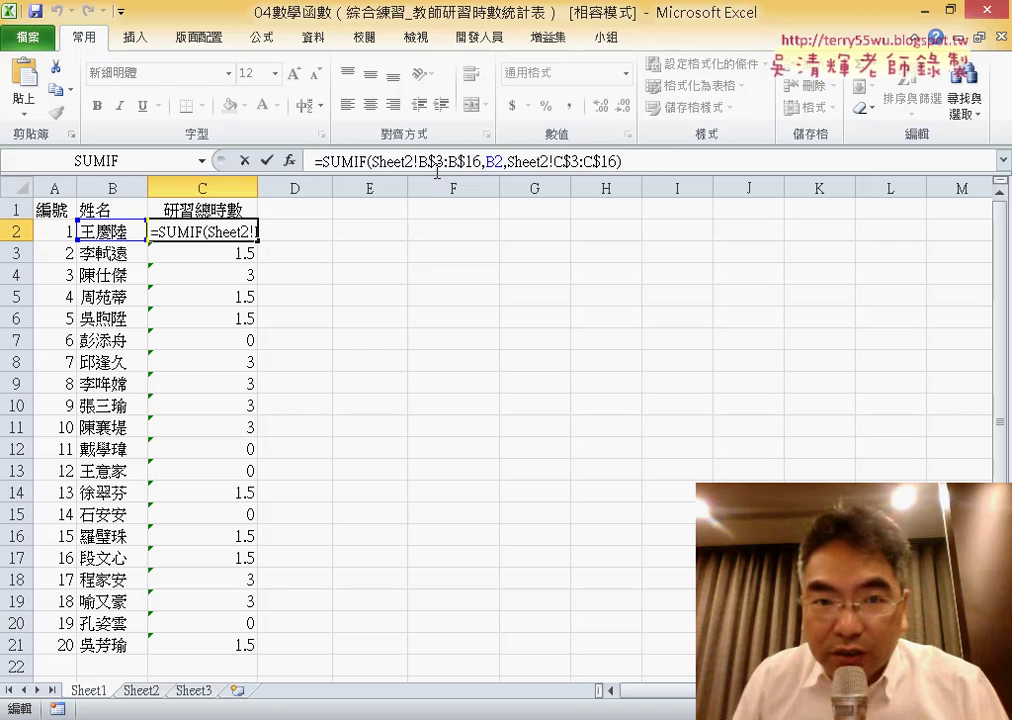
Append + and a pasted copy of the SUMIF to C2's formula.
left_click_drag(640, 161, 316, 160)
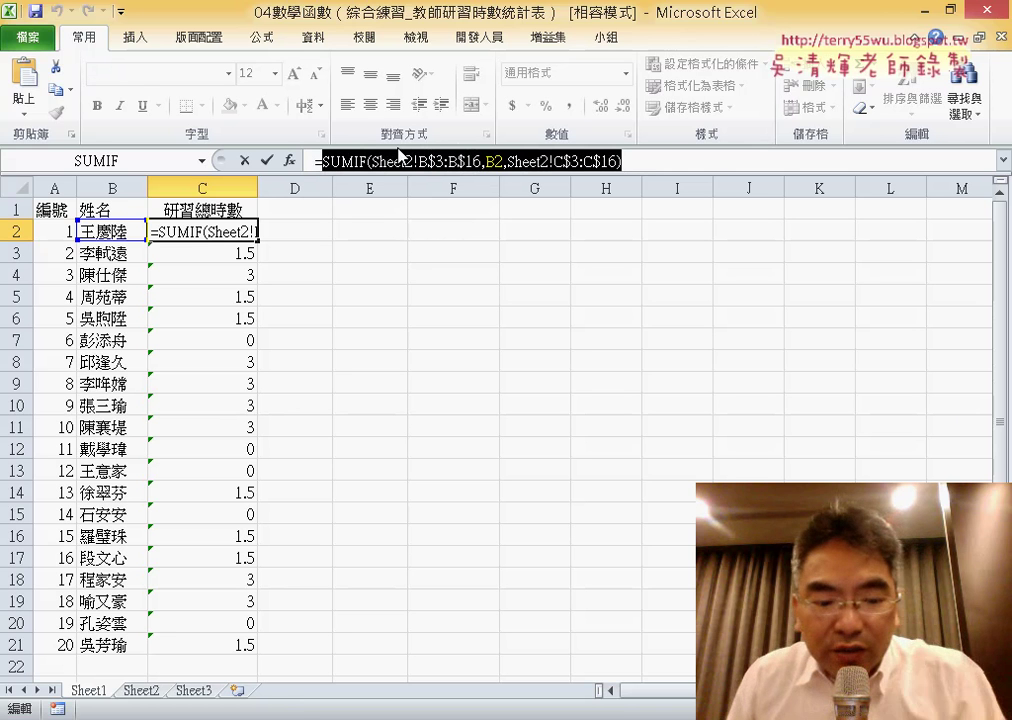
key("ctrl+c")
left_click(660, 162)
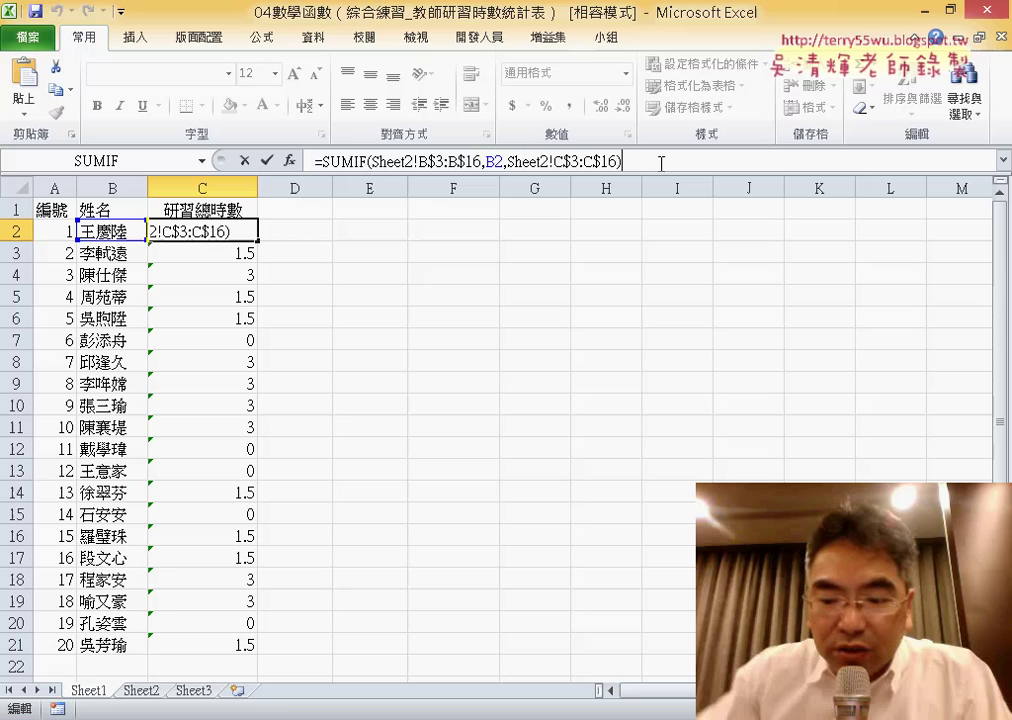
type("+")
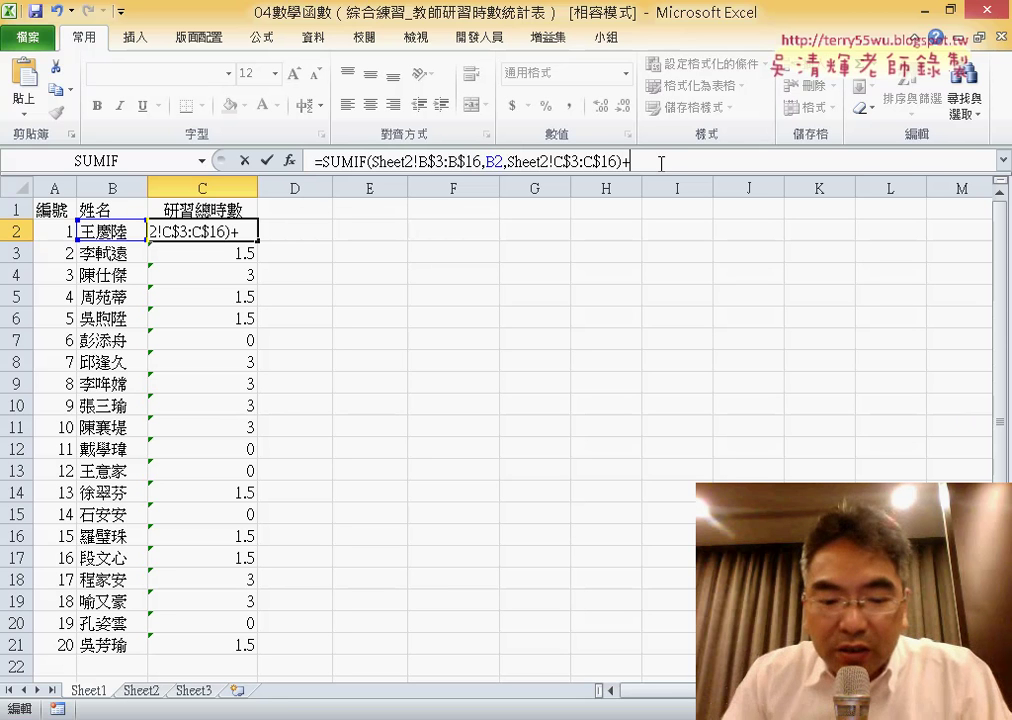
key("ctrl+v")
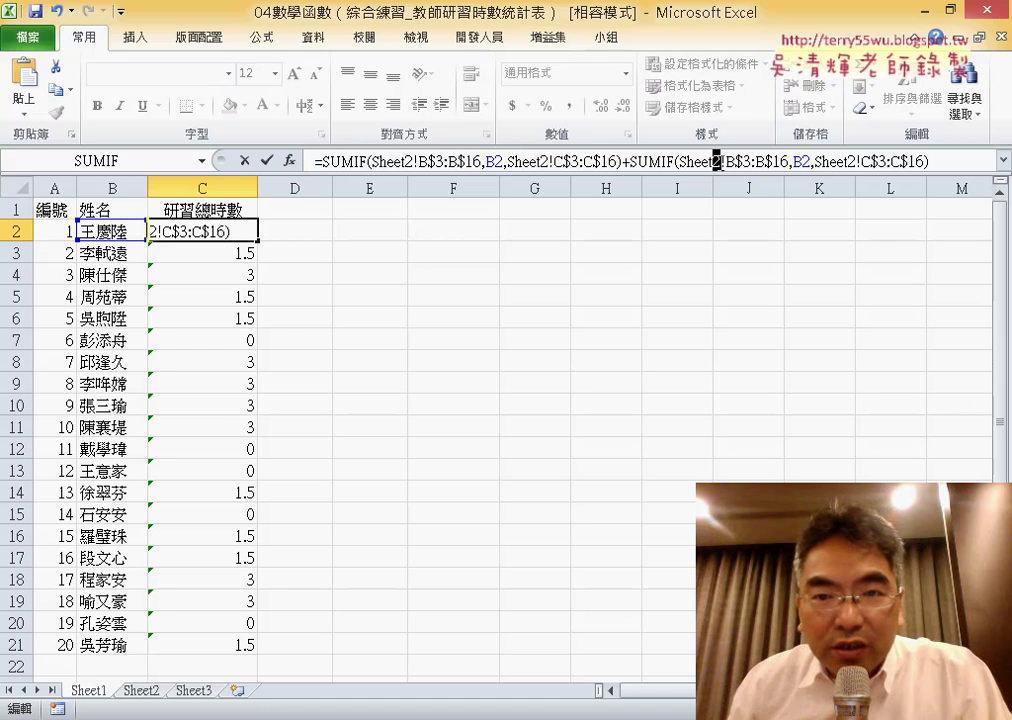
Retarget the pasted SUMIF to Sheet3!B$3:B$14 and Sheet3!C$3:C$14, then commit it.
type("3")
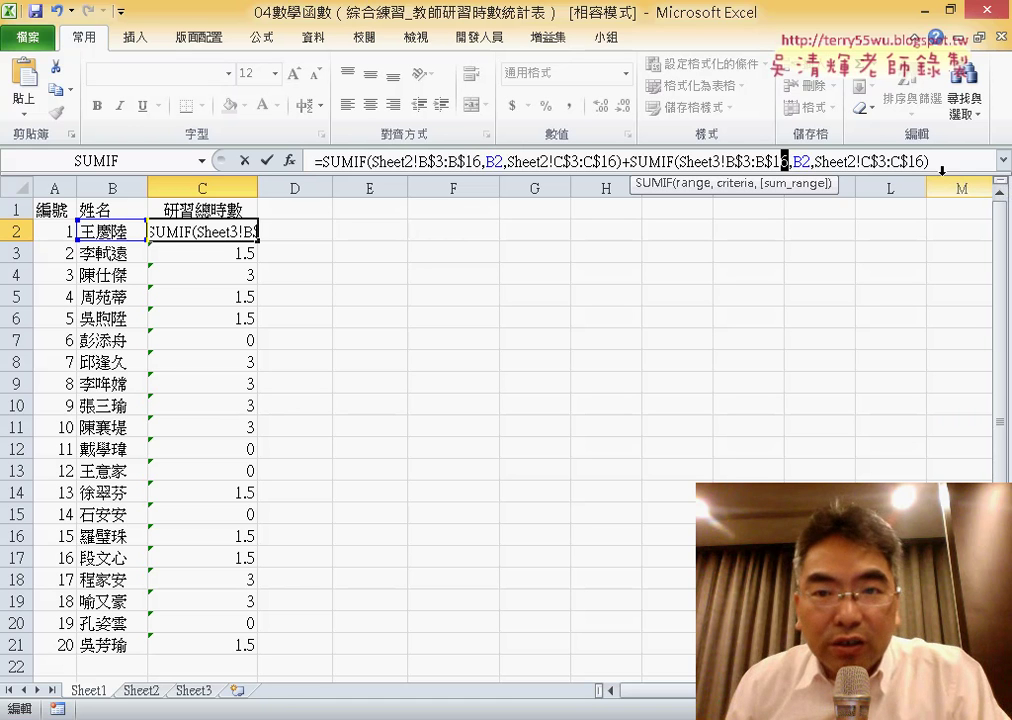
type("4")
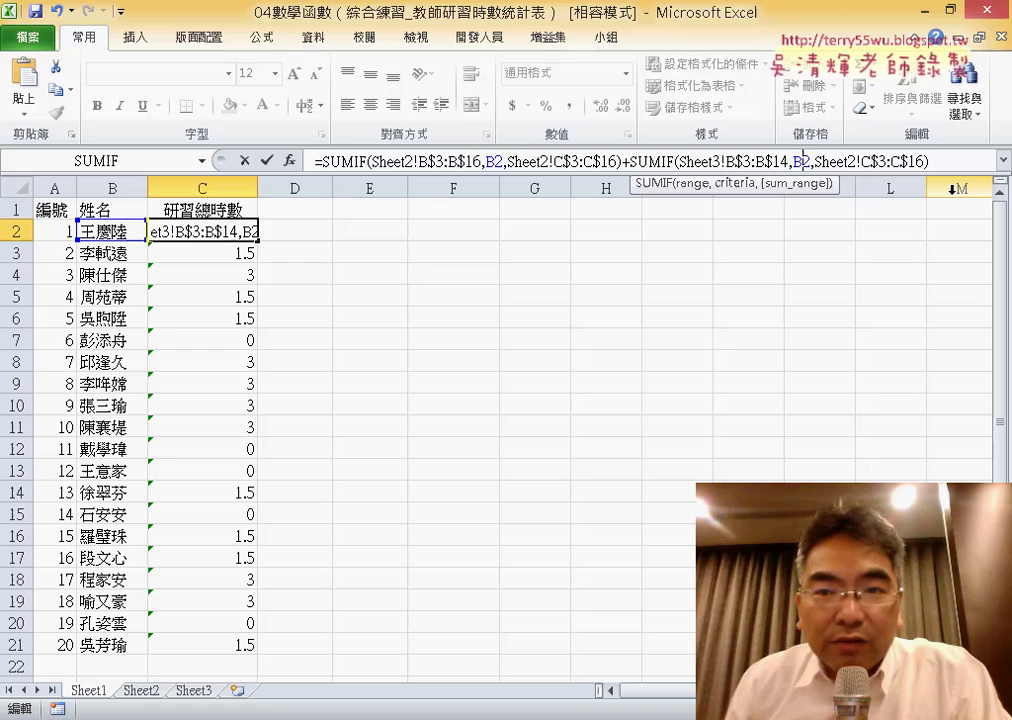
left_click_drag(849, 160, 857, 160)
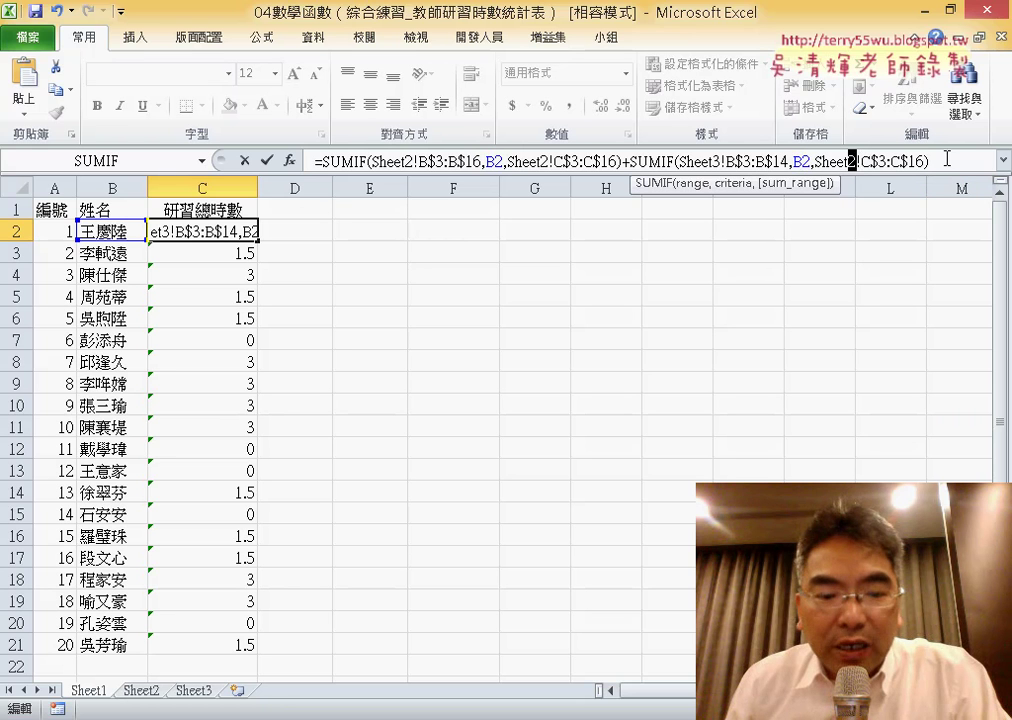
type("3:B$1")
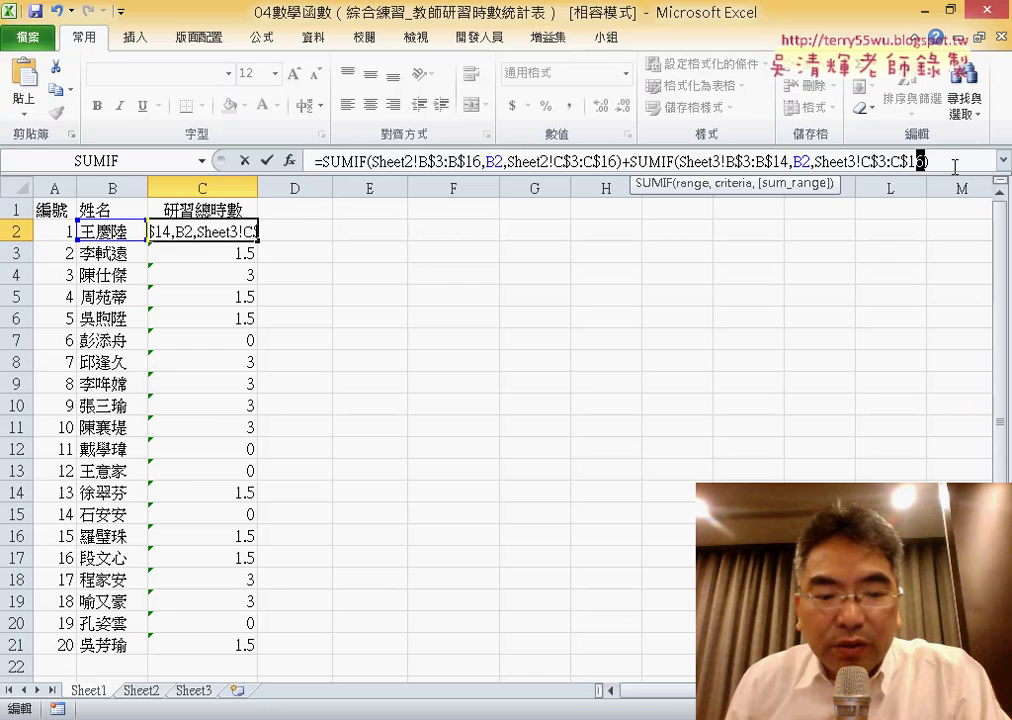
type("4")
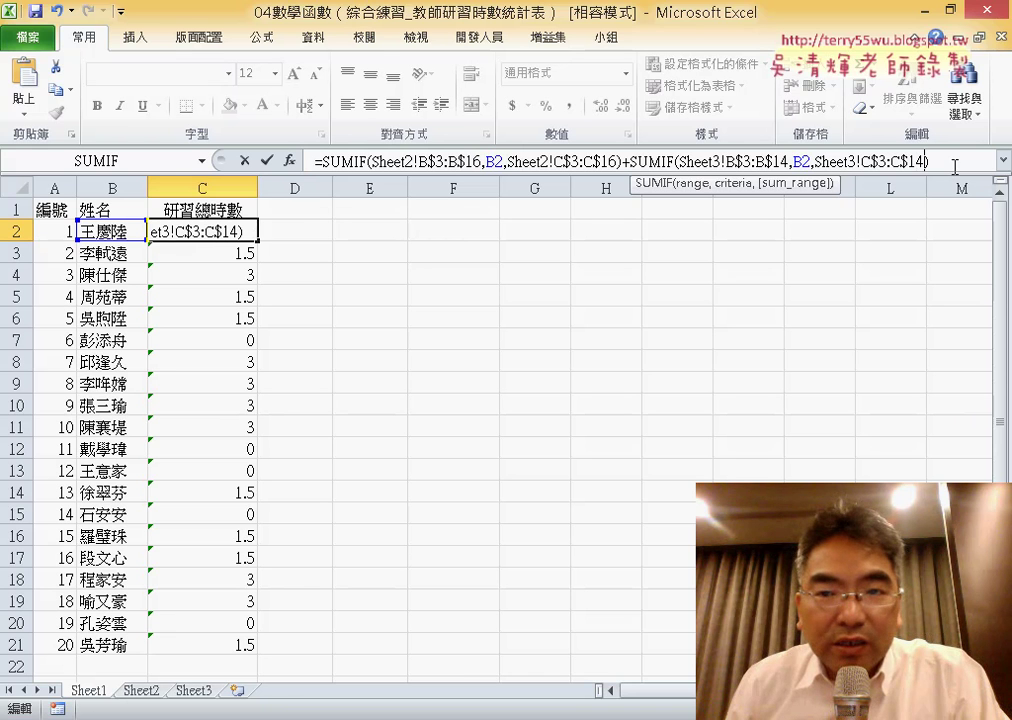
left_click_drag(944, 162, 630, 160)
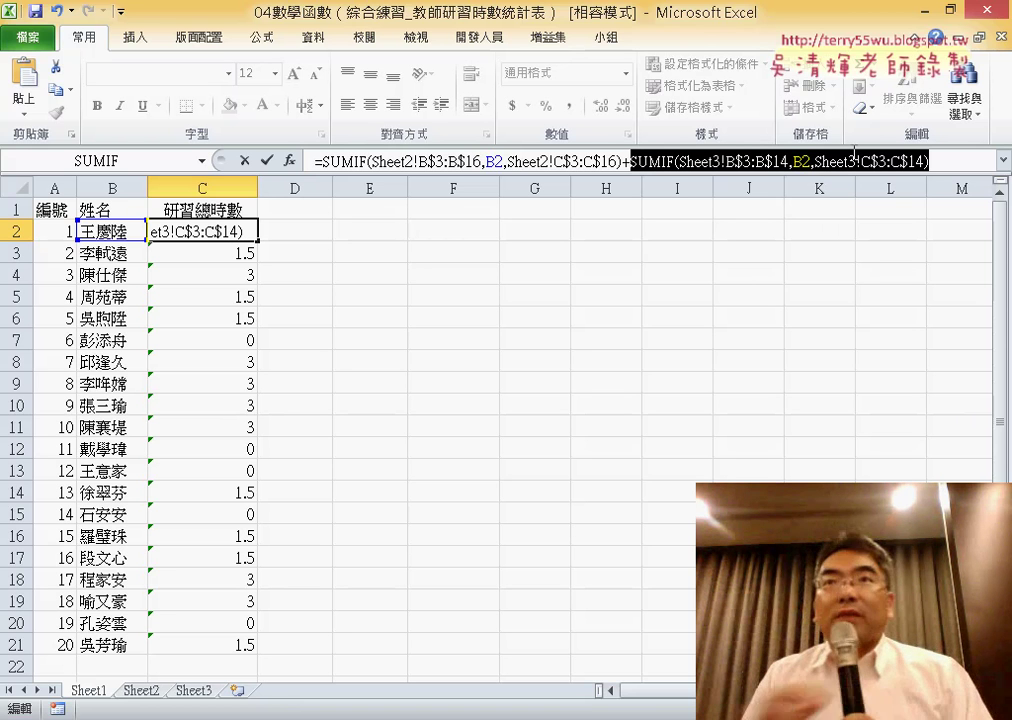
left_click(268, 160)
Fill the combined formula to C21, check Sheet2 and Sheet3, then show PowerPoint slide 37.
left_click_drag(258, 241, 265, 651)
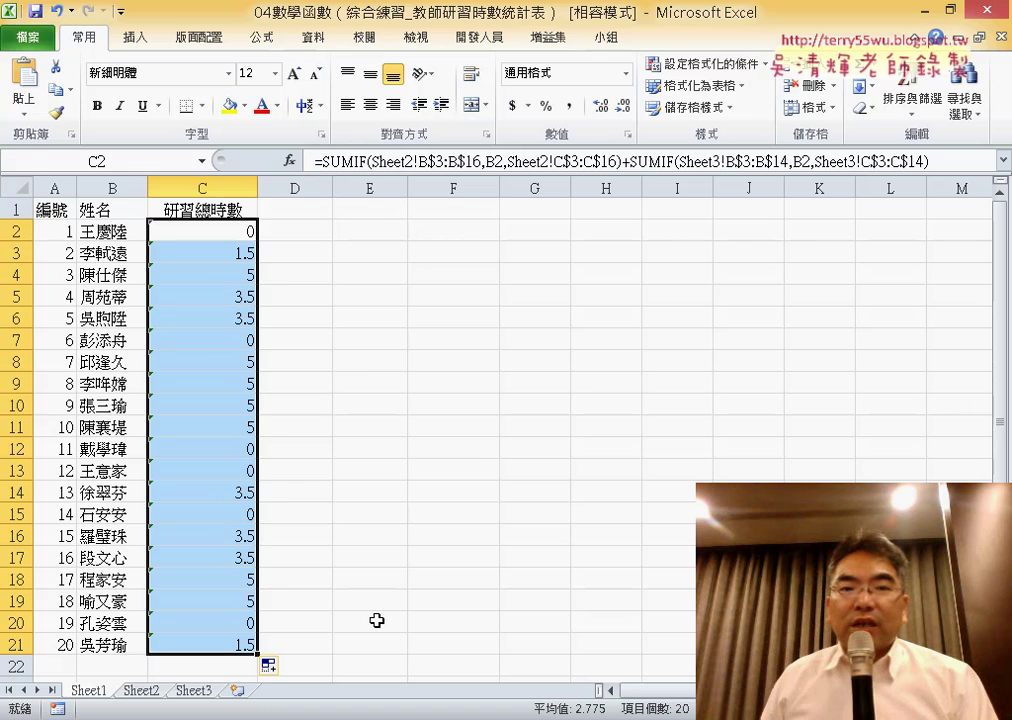
left_click(141, 691)
left_click(185, 691)
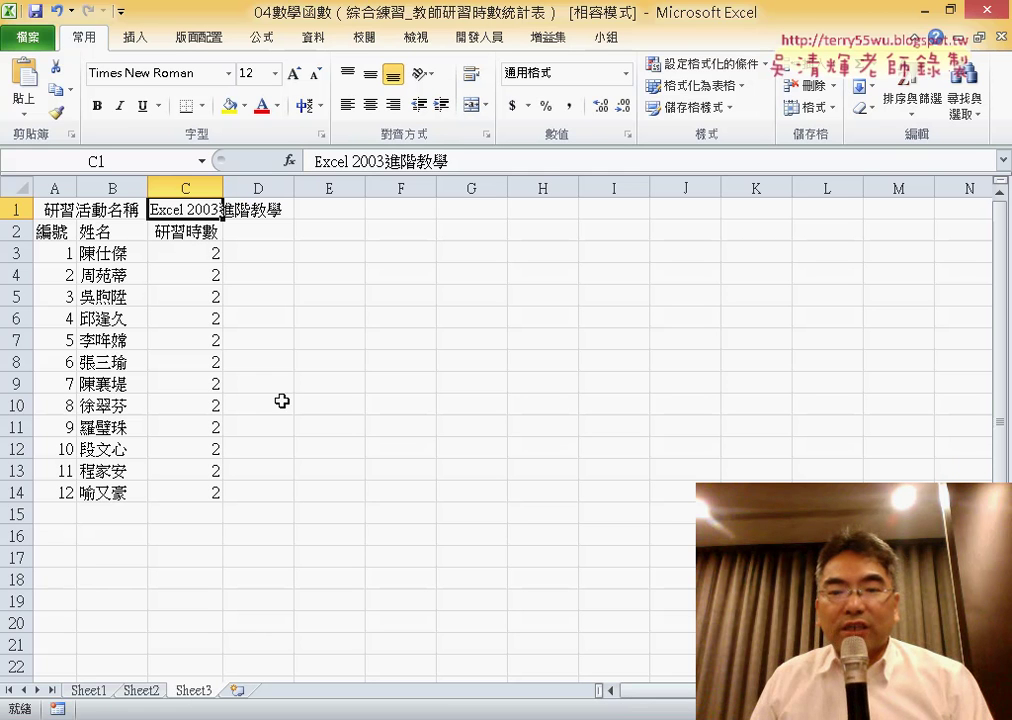
left_click(592, 655)
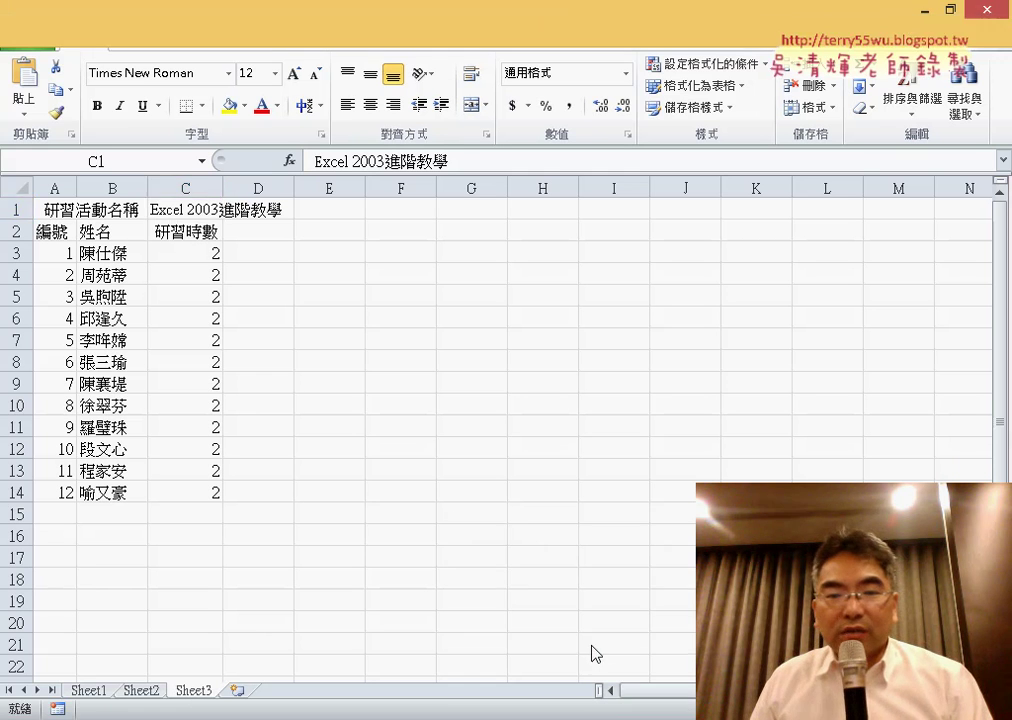
key("Page_Down")
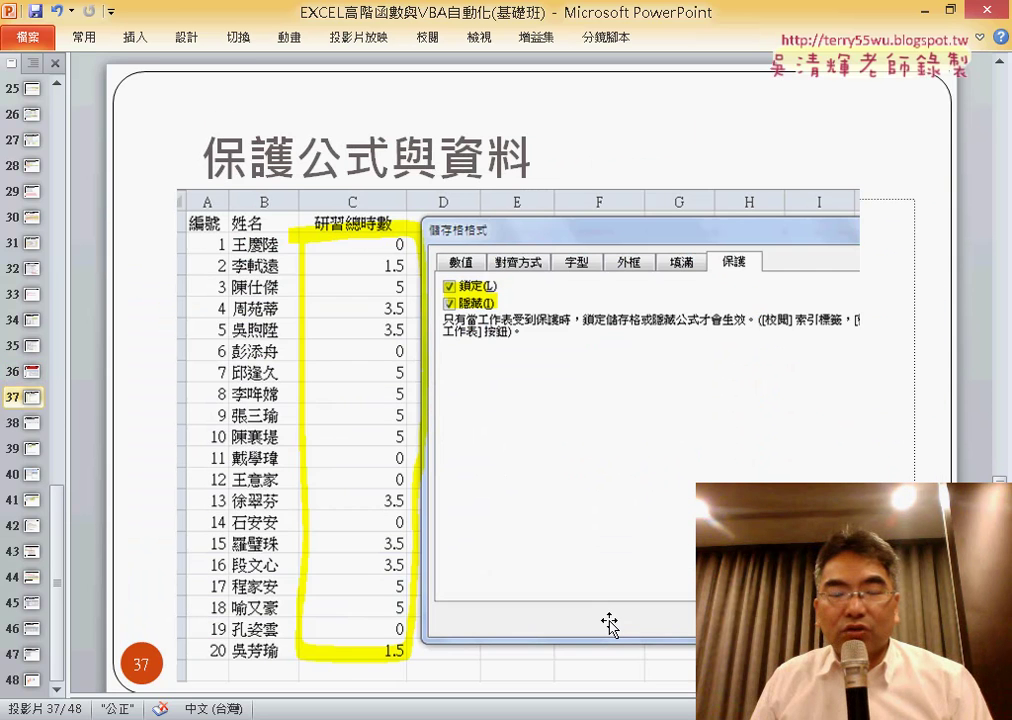